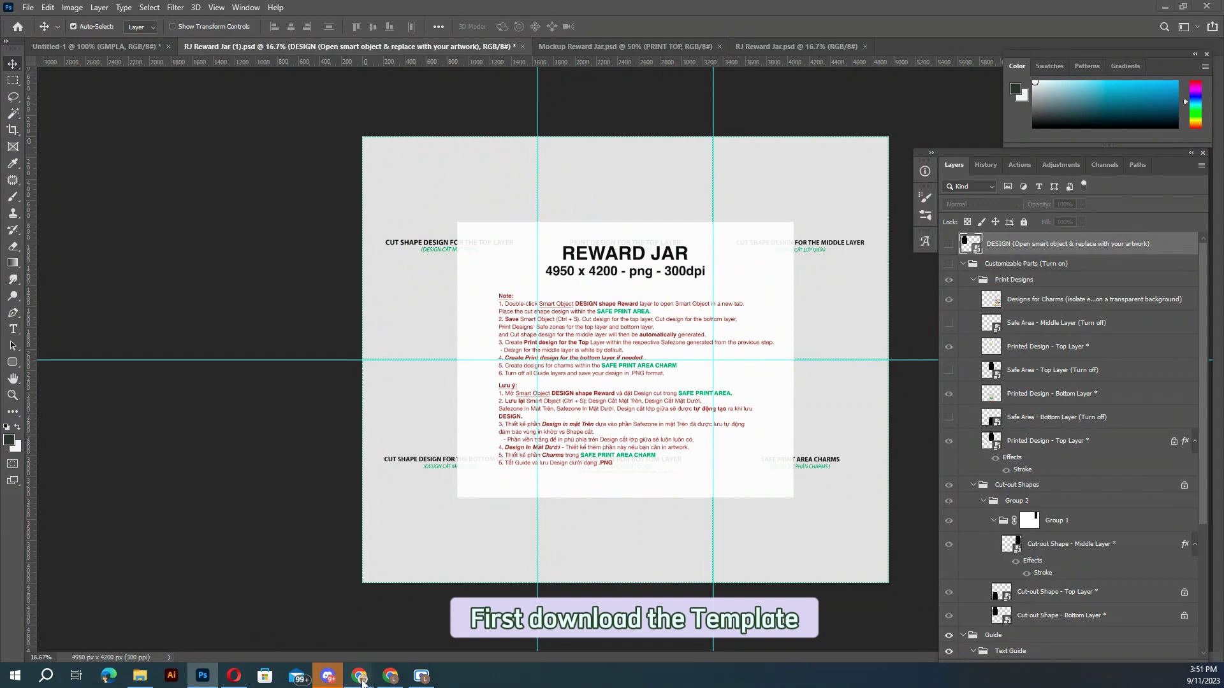
# Open the Reward Jar product page and show its Mockup & Template print guidelines.
pyautogui.moveTo(360, 679)
pyautogui.click(380, 634)
pyautogui.scroll(-5, 777, 404)
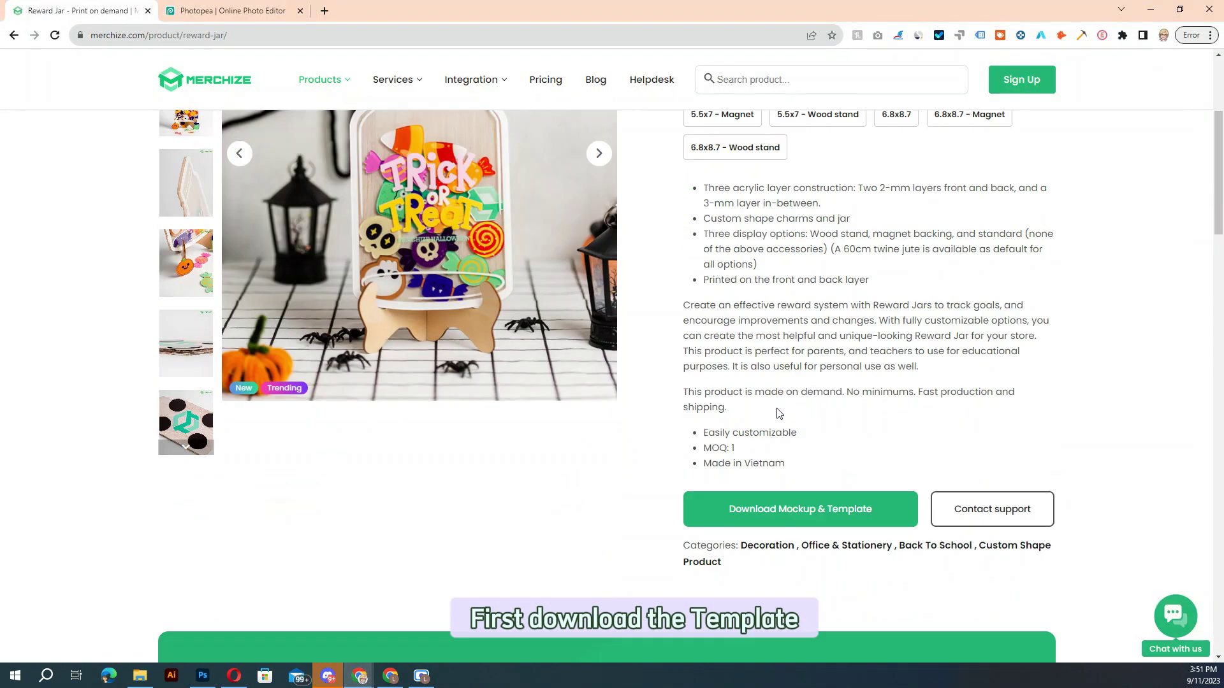
pyautogui.click(777, 396)
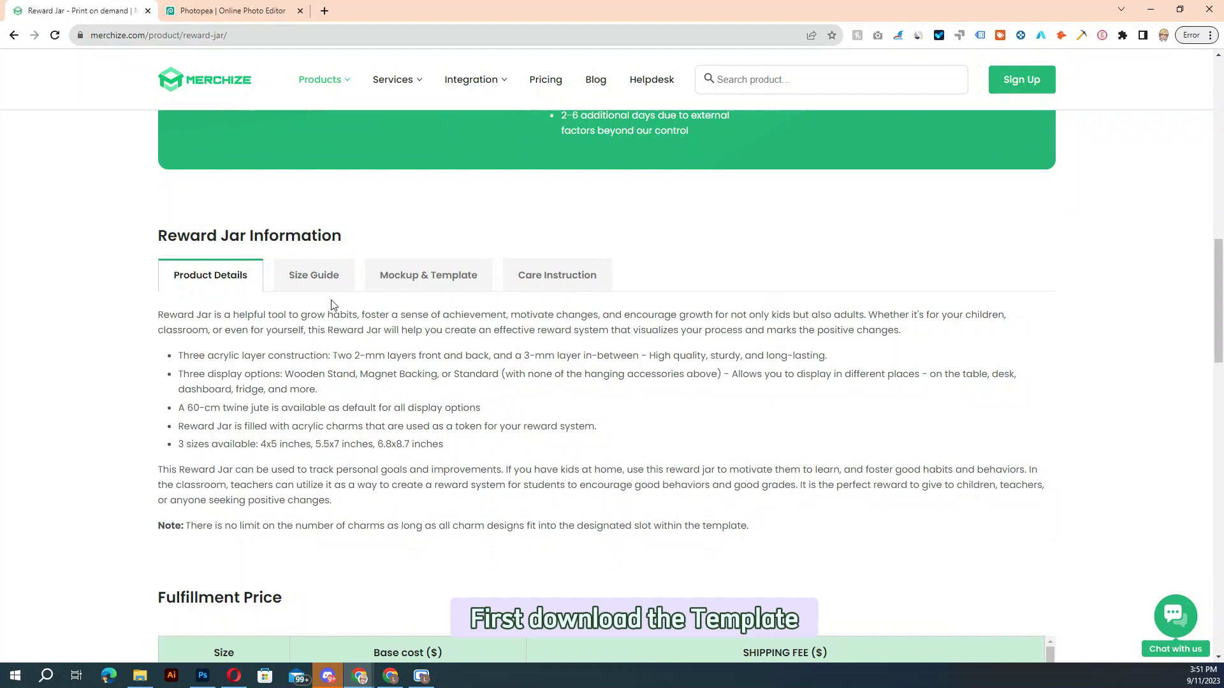
pyautogui.click(471, 279)
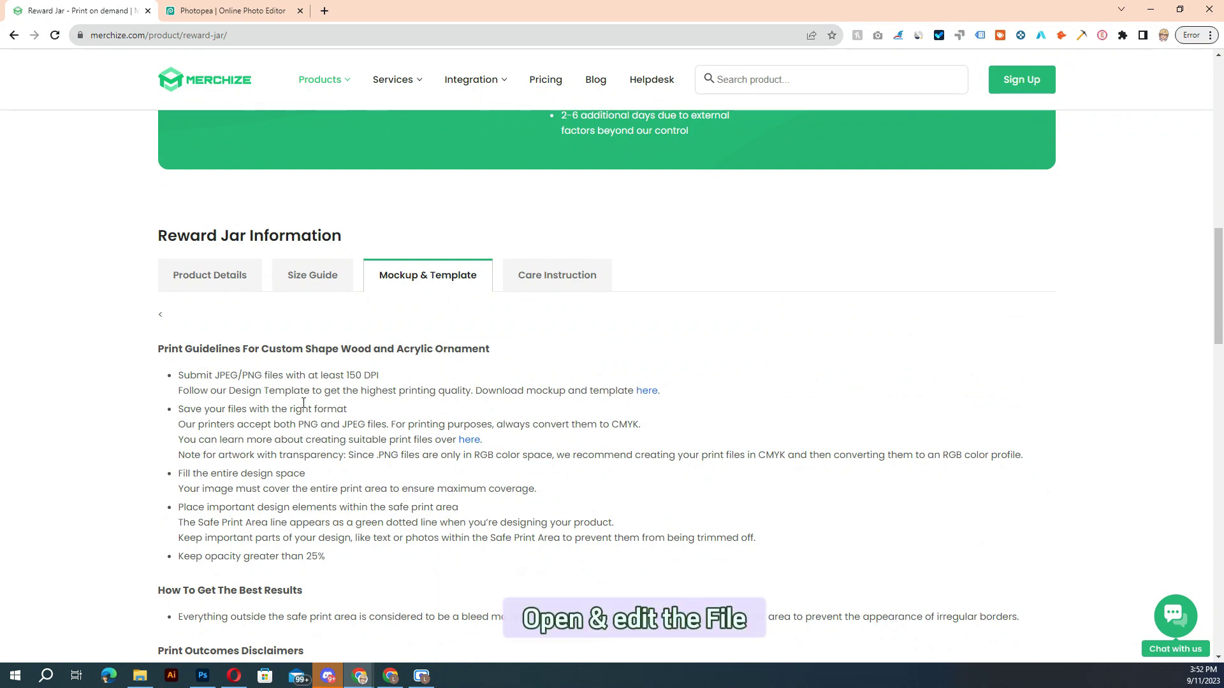
# Review the Reward Jar template in Photopea, then return to the Photoshop document.
pyautogui.click(246, 14)
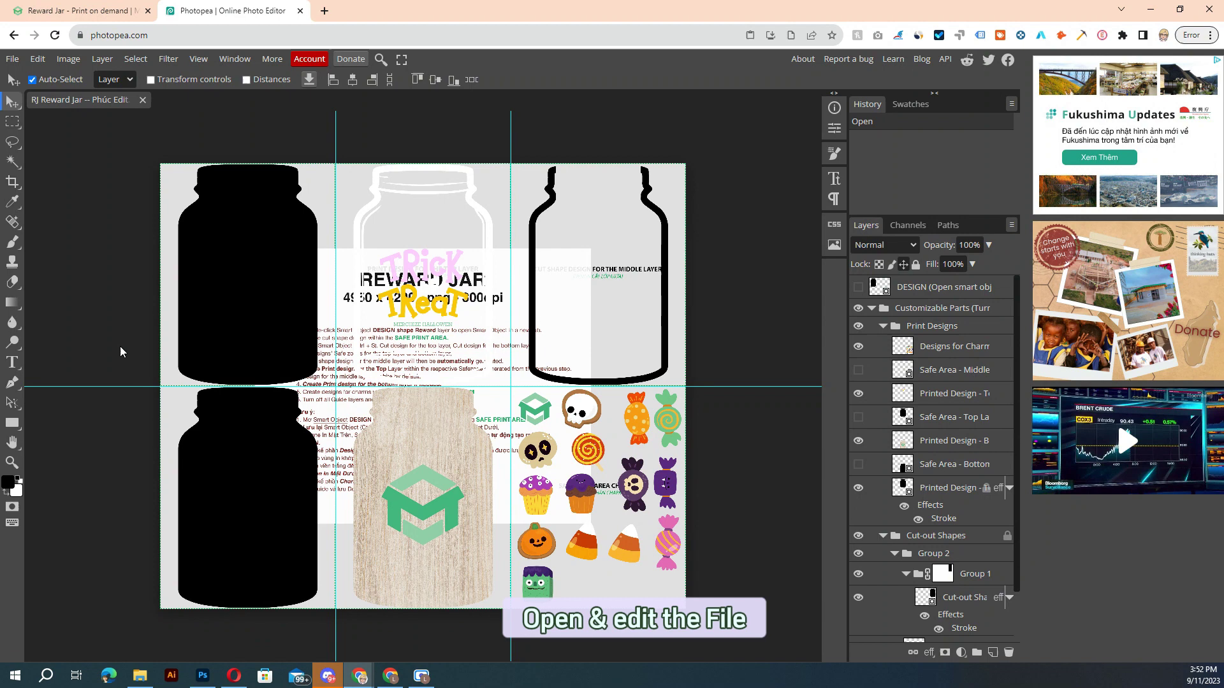
pyautogui.click(203, 676)
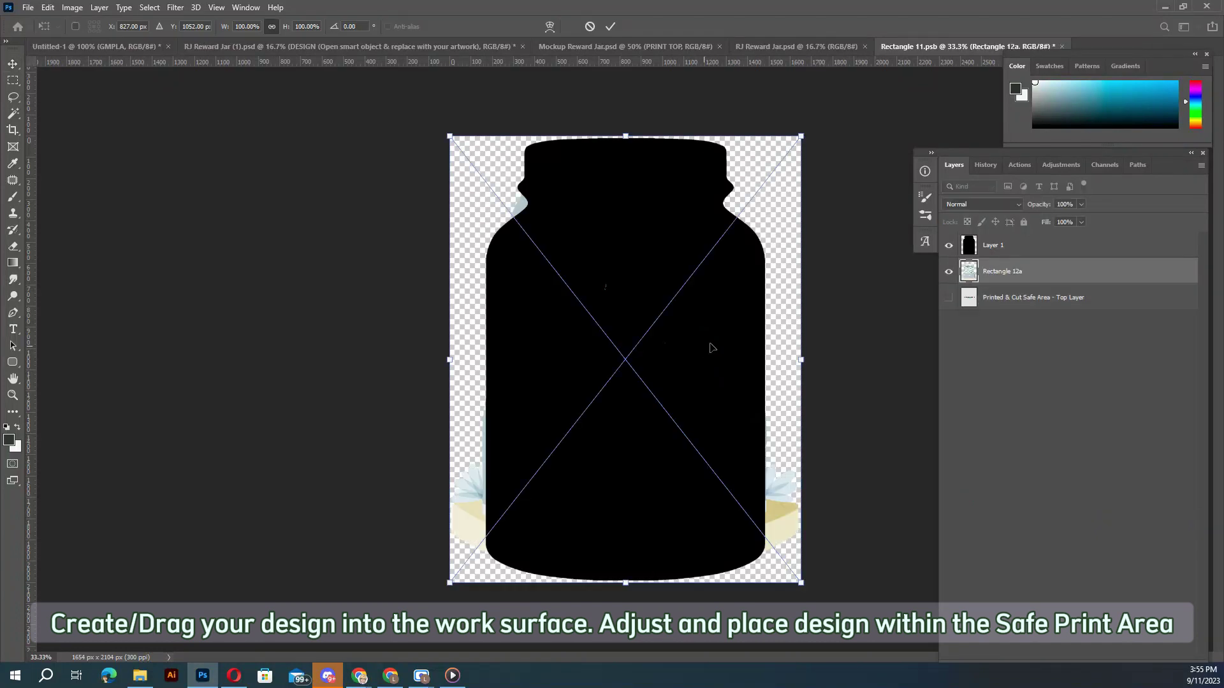
# Confirm the cake image placement, hide the black jar placeholder and show the safe area guide.
pyautogui.press('Return')
pyautogui.click(949, 244)
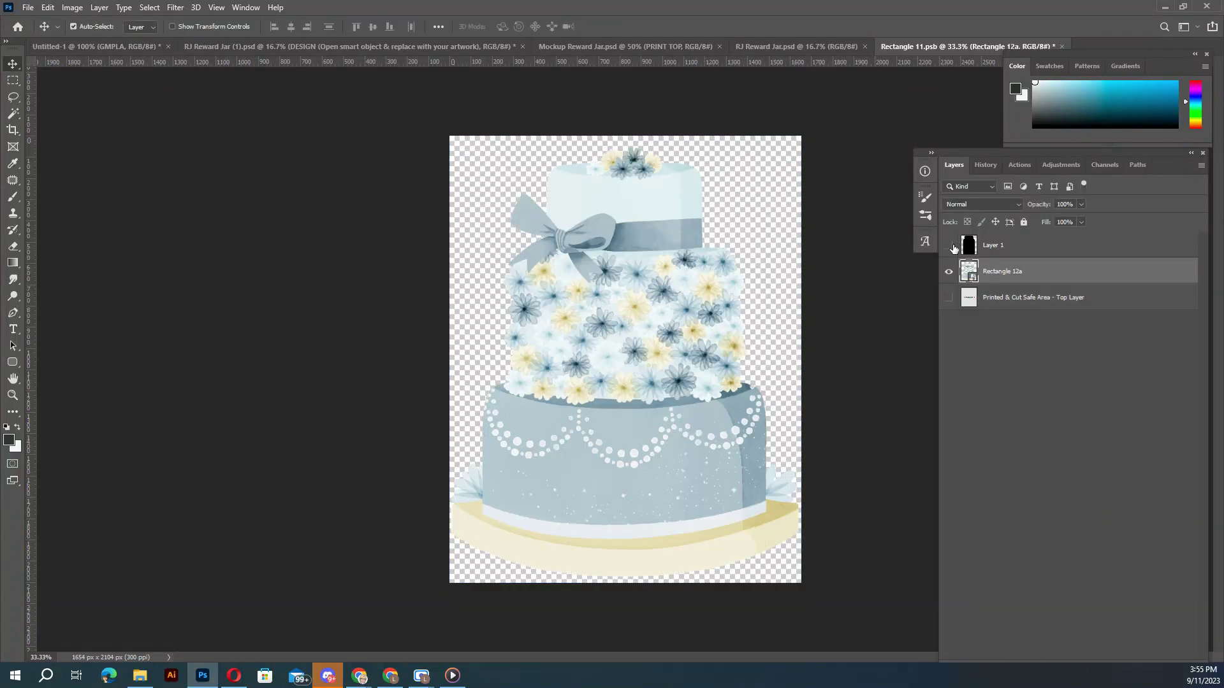
pyautogui.click(948, 297)
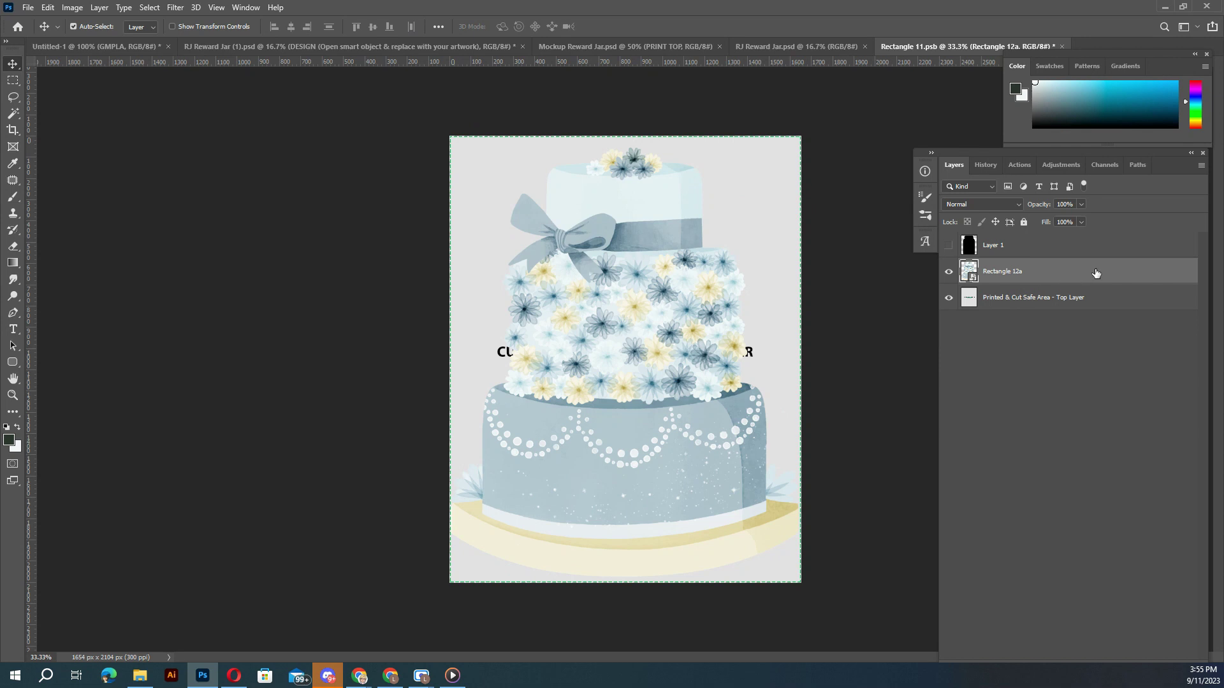
# Finish the cake cut shape, hide the safe area guide and save Rectangle 11.psb.
pyautogui.press('space')
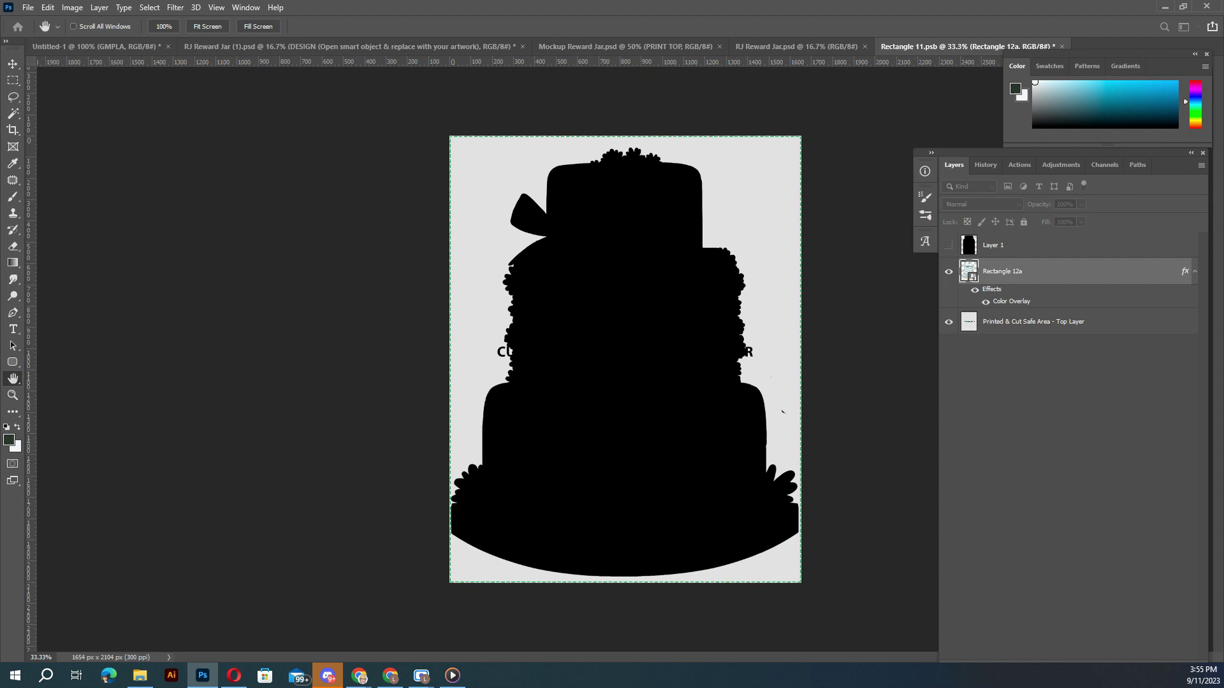
pyautogui.press('v')
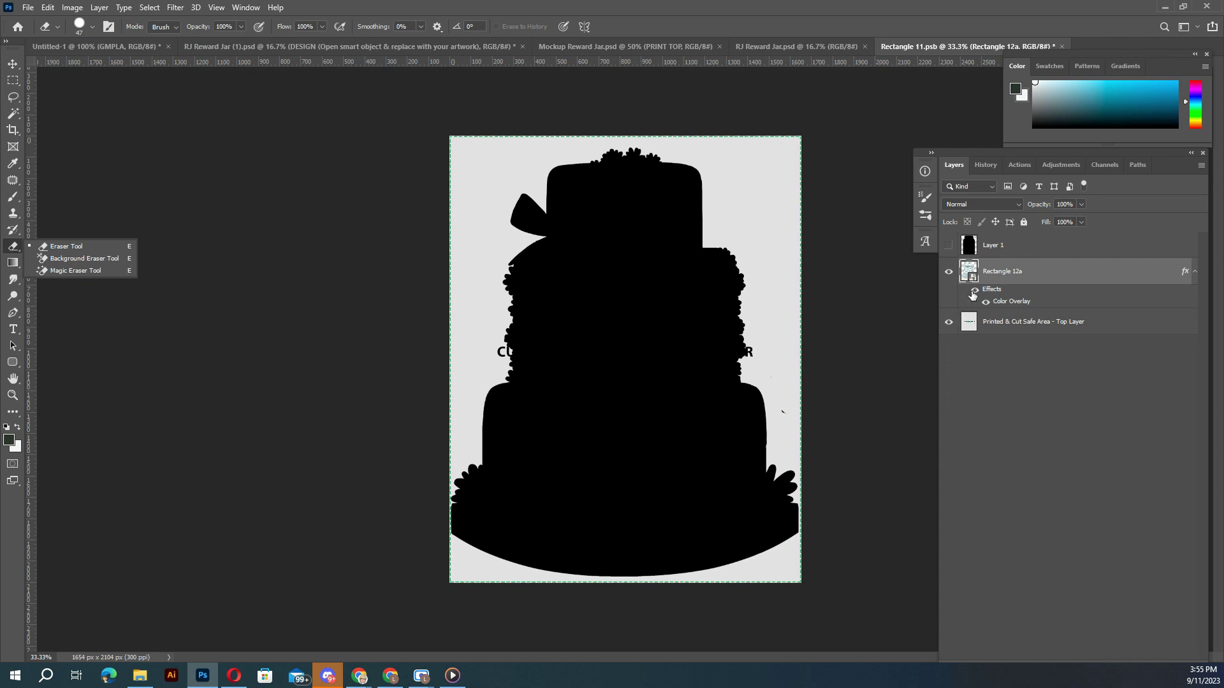
pyautogui.click(788, 412)
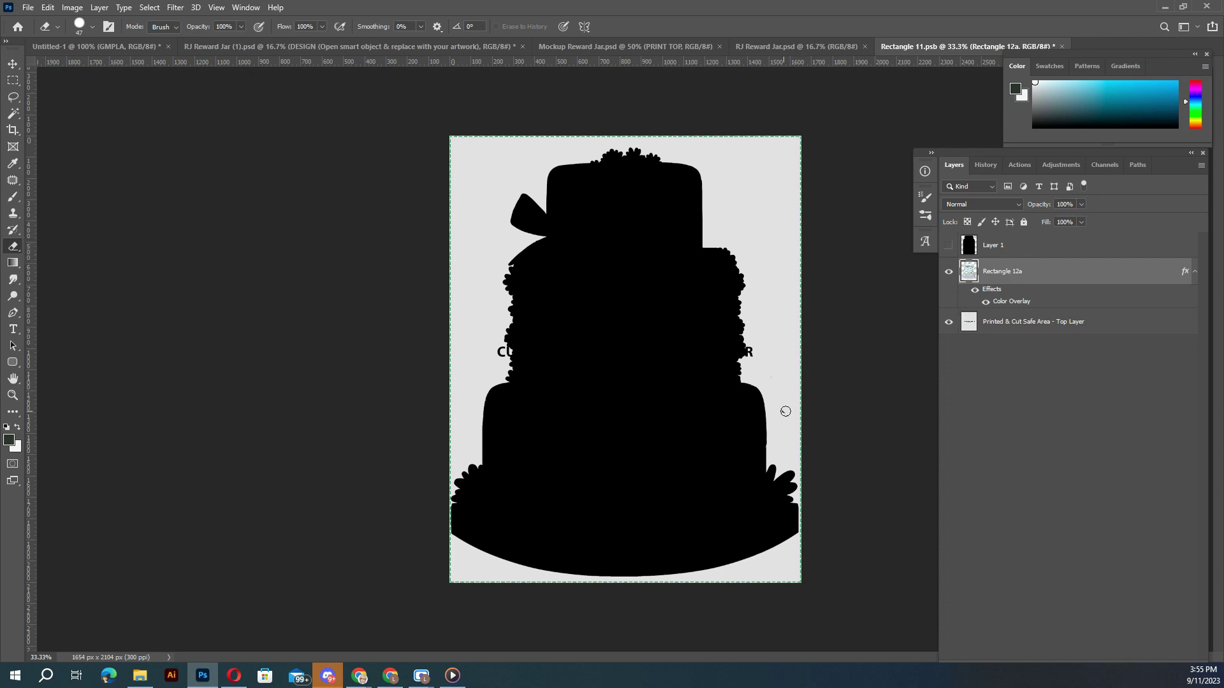
pyautogui.click(951, 326)
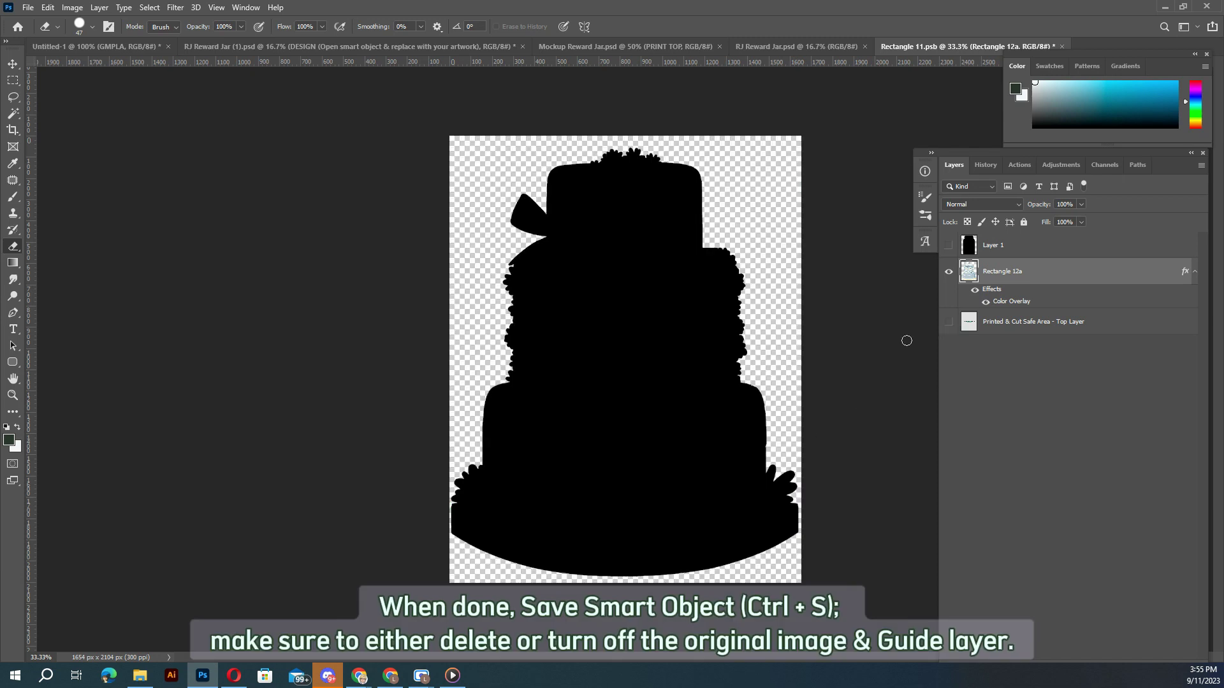
pyautogui.hotkey('ctrl', 's')
# In RJ Reward Jar (1).psd, show the Customizable Parts group and hide the Guide group.
pyautogui.click(358, 48)
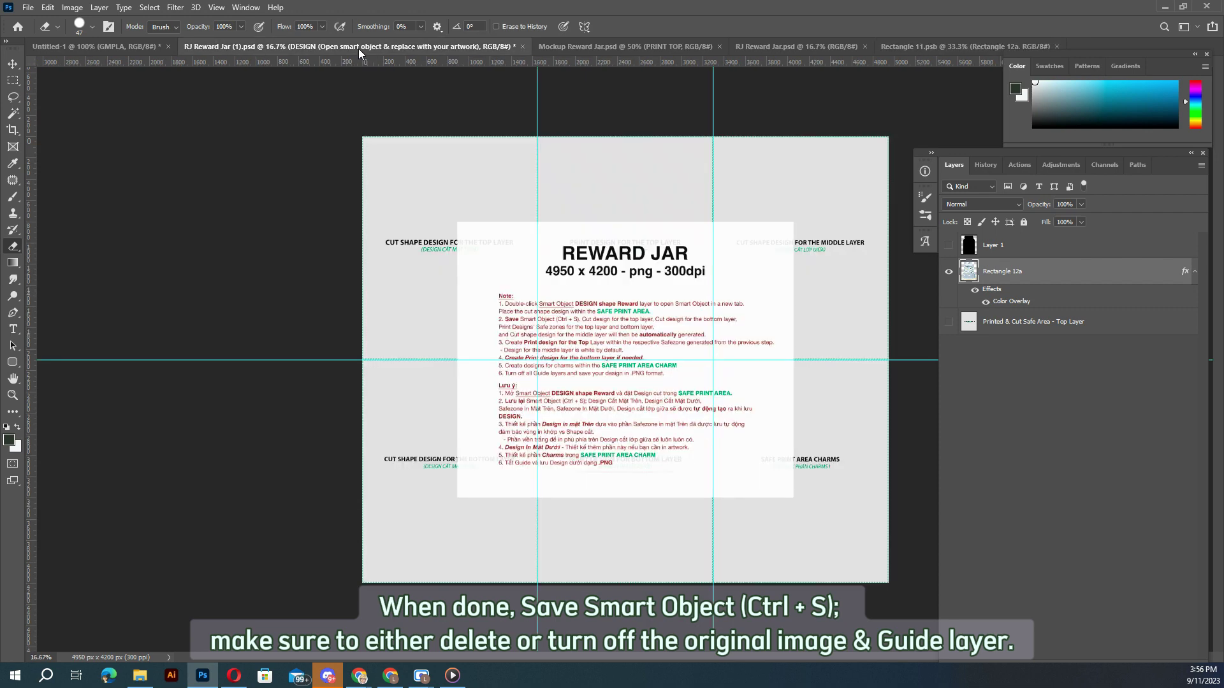
pyautogui.click(949, 269)
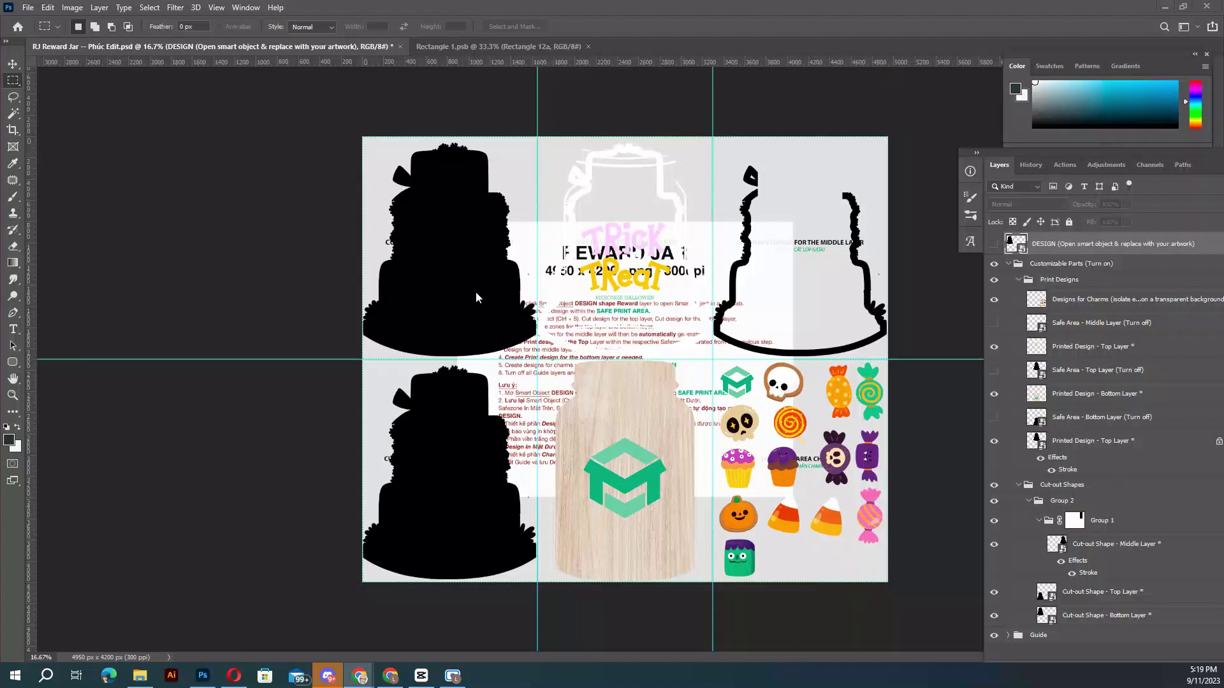
pyautogui.click(992, 637)
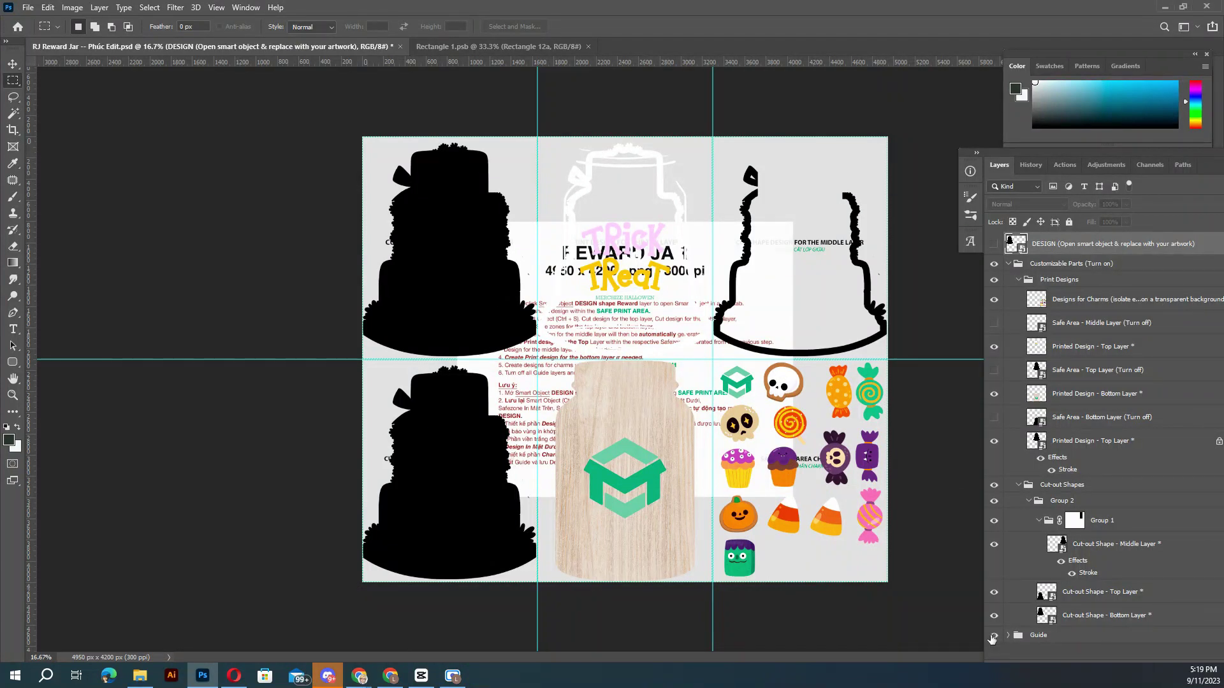
pyautogui.click(993, 636)
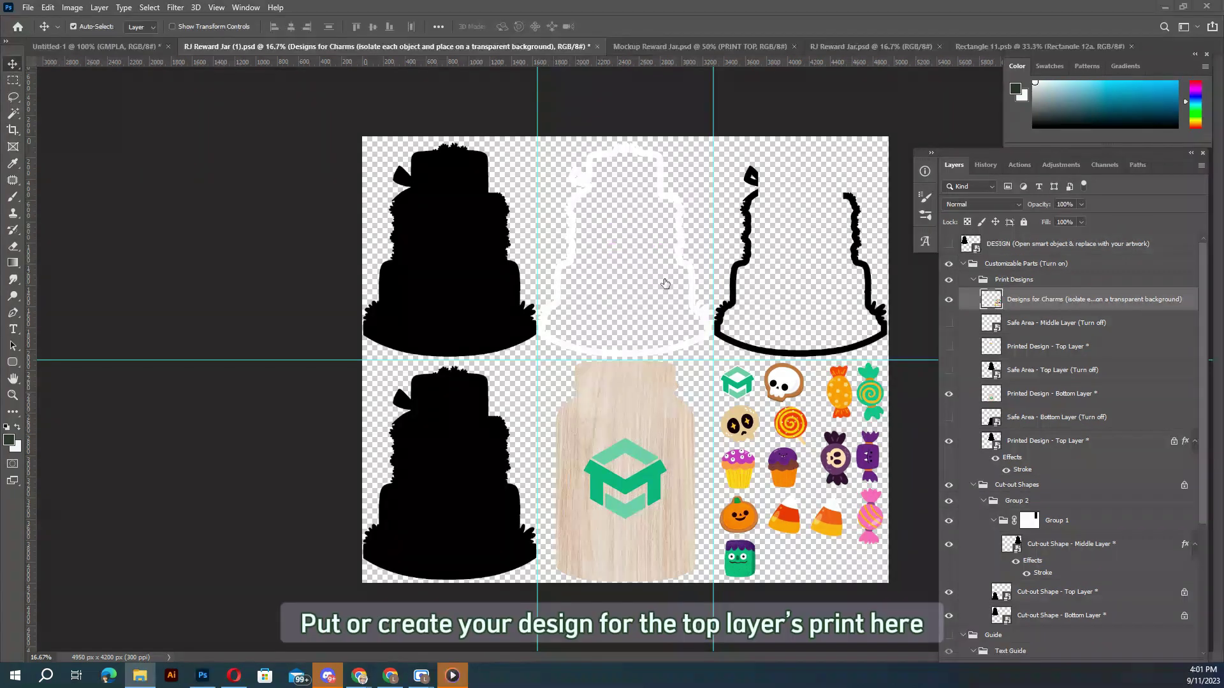
# Paste the colourful cake print and move it into the top-middle cell inside the cake outline.
pyautogui.hotkey('ctrl', 't')
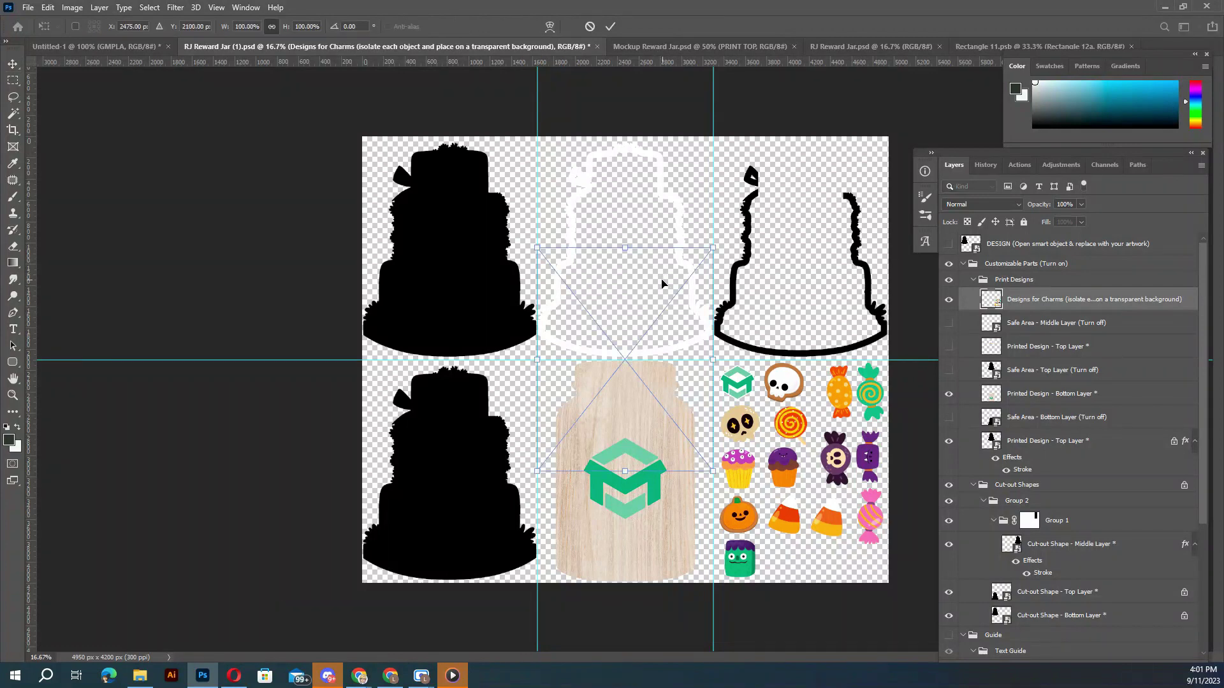
pyautogui.hotkey('ctrl', 'v')
pyautogui.moveTo(648, 297); pyautogui.dragTo(649, 187)
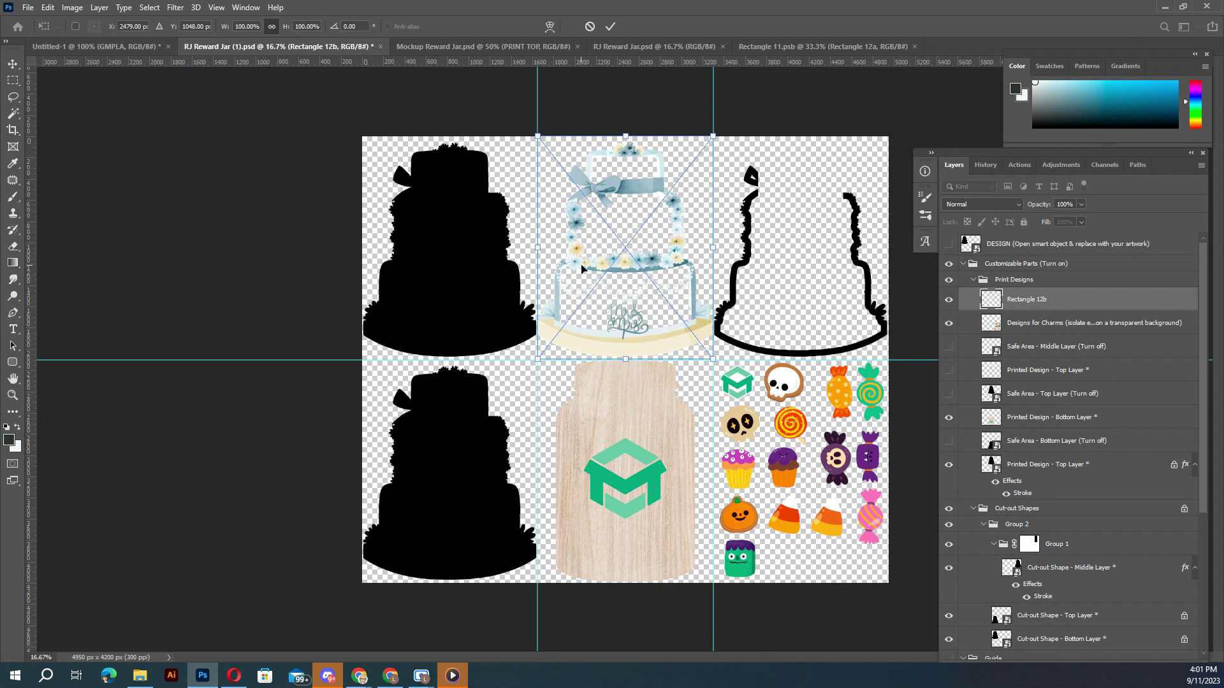
pyautogui.press('Return')
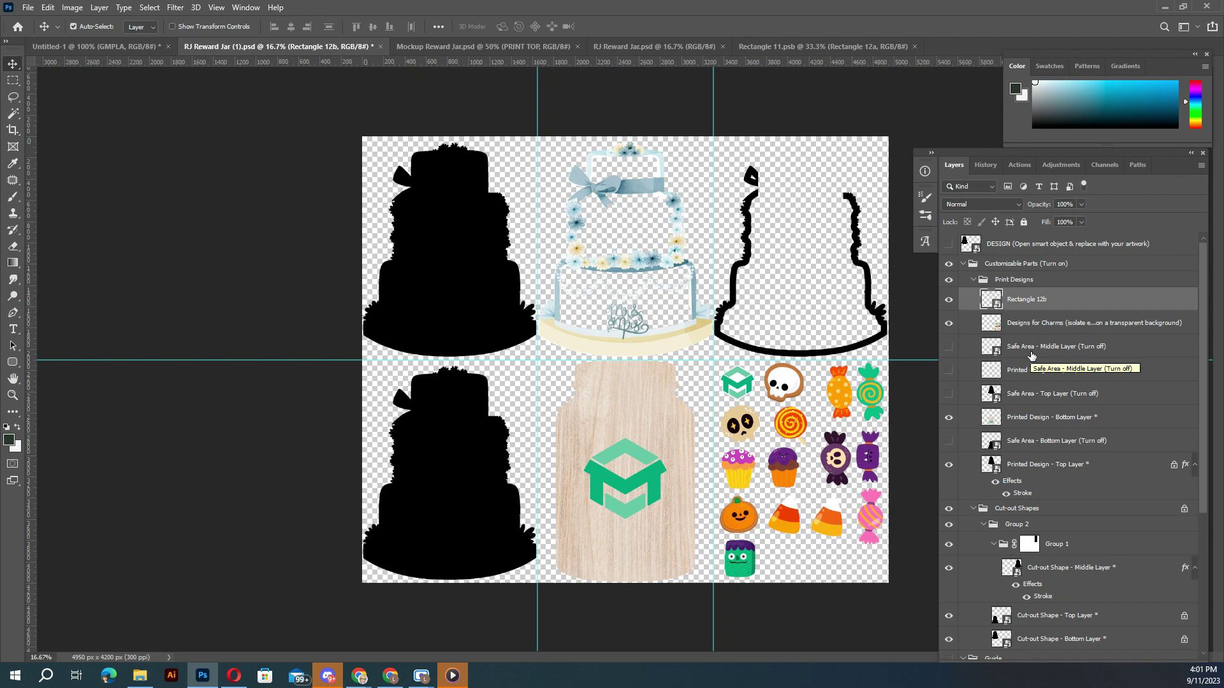
pyautogui.scroll(-1, 1031, 357)
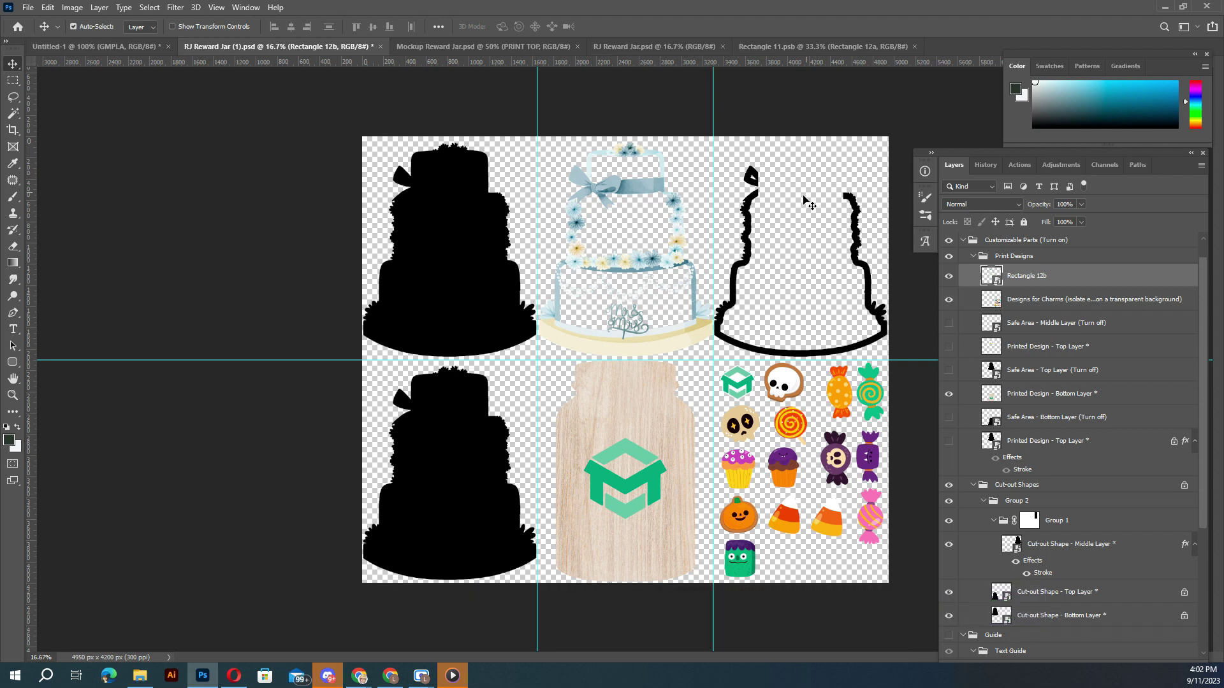
pyautogui.scroll(-5, 1116, 555)
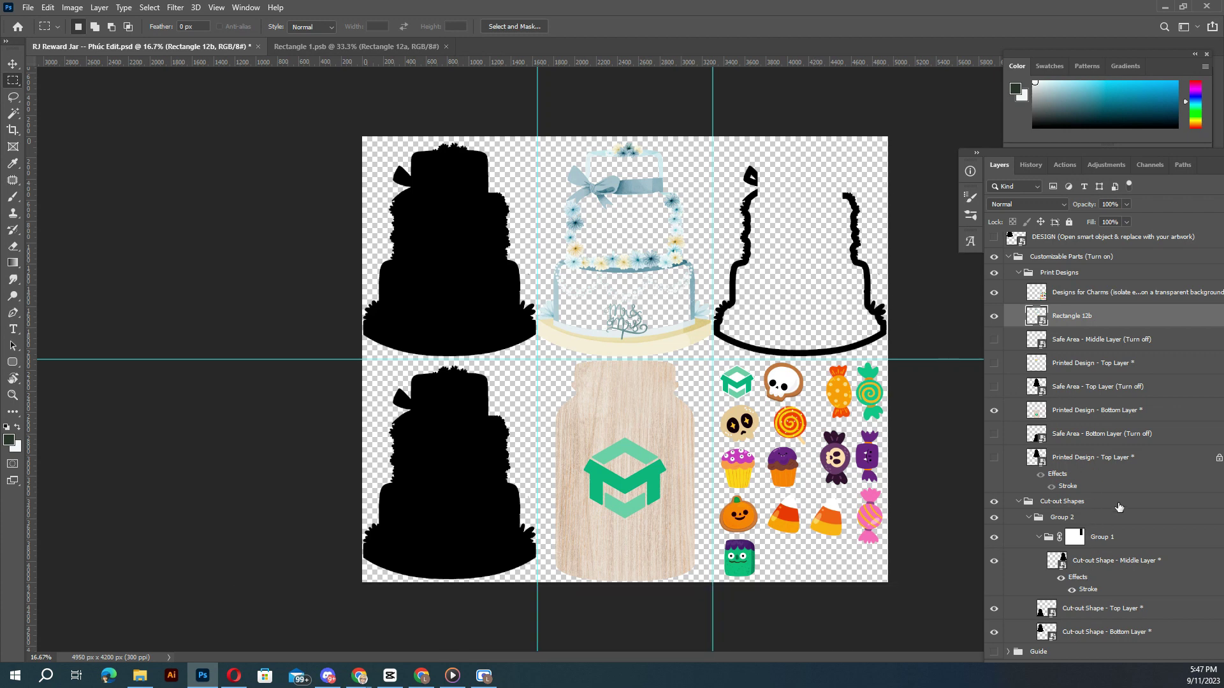
# Refine Group 1's layer mask with a lasso selection hiding the cake outline's top edge.
pyautogui.rightClick(1073, 541)
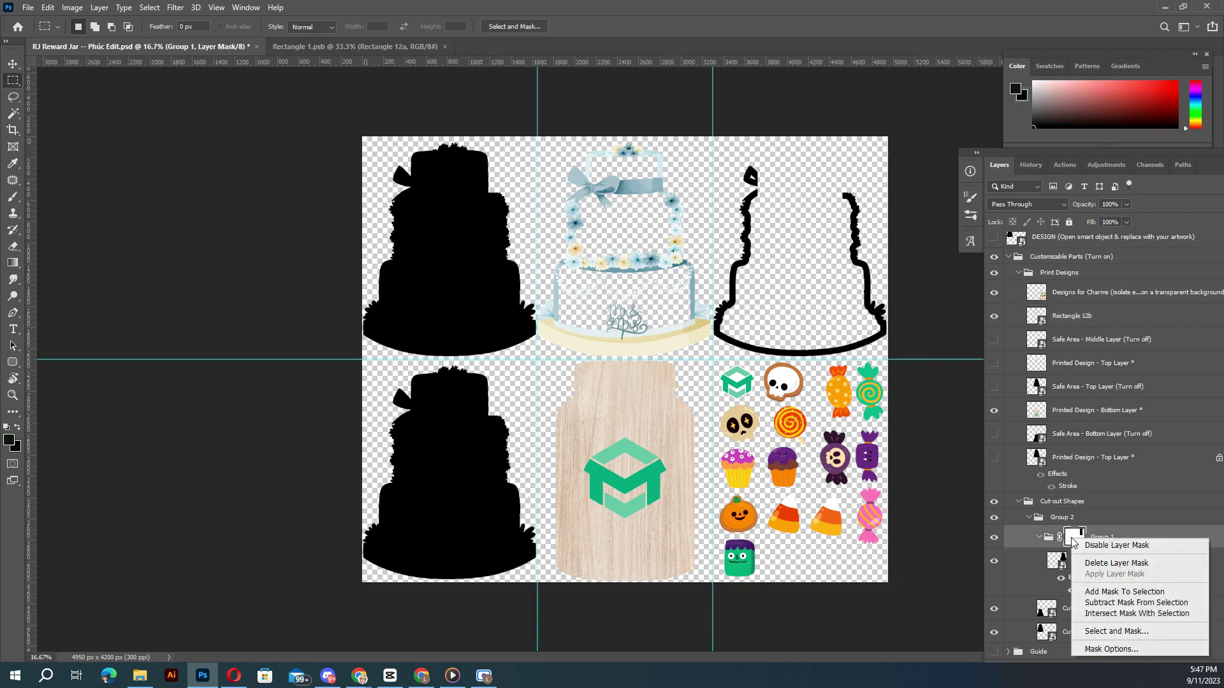
pyautogui.click(1116, 632)
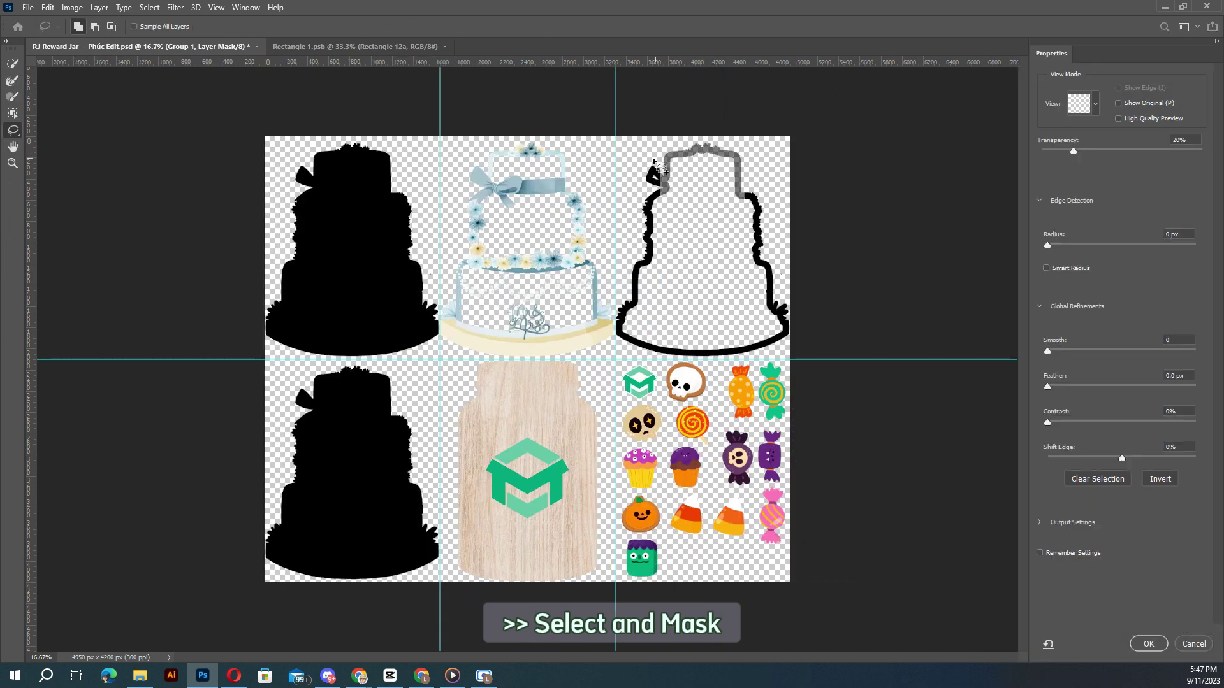
pyautogui.moveTo(625, 158)
pyautogui.mouseDown()
pyautogui.moveTo(749, 160)
pyautogui.moveTo(792, 185)
pyautogui.moveTo(808, 290)
pyautogui.moveTo(791, 357)
pyautogui.moveTo(615, 346)
pyautogui.moveTo(626, 164)
pyautogui.mouseUp()
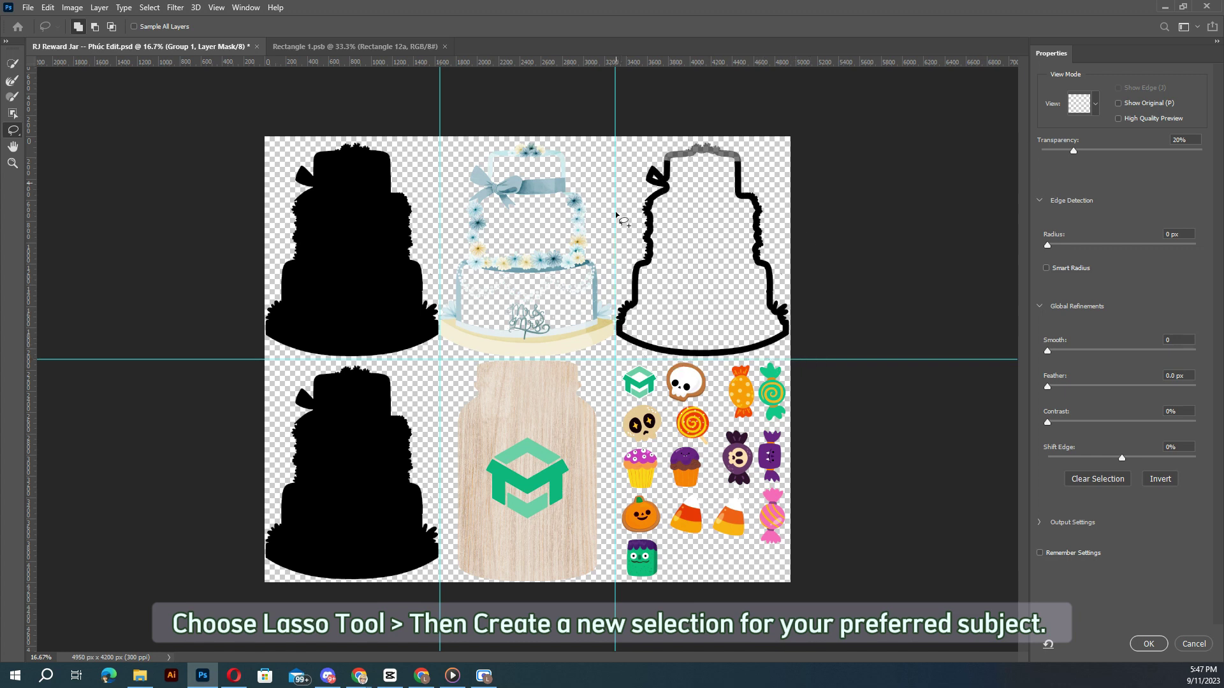
pyautogui.click(1150, 644)
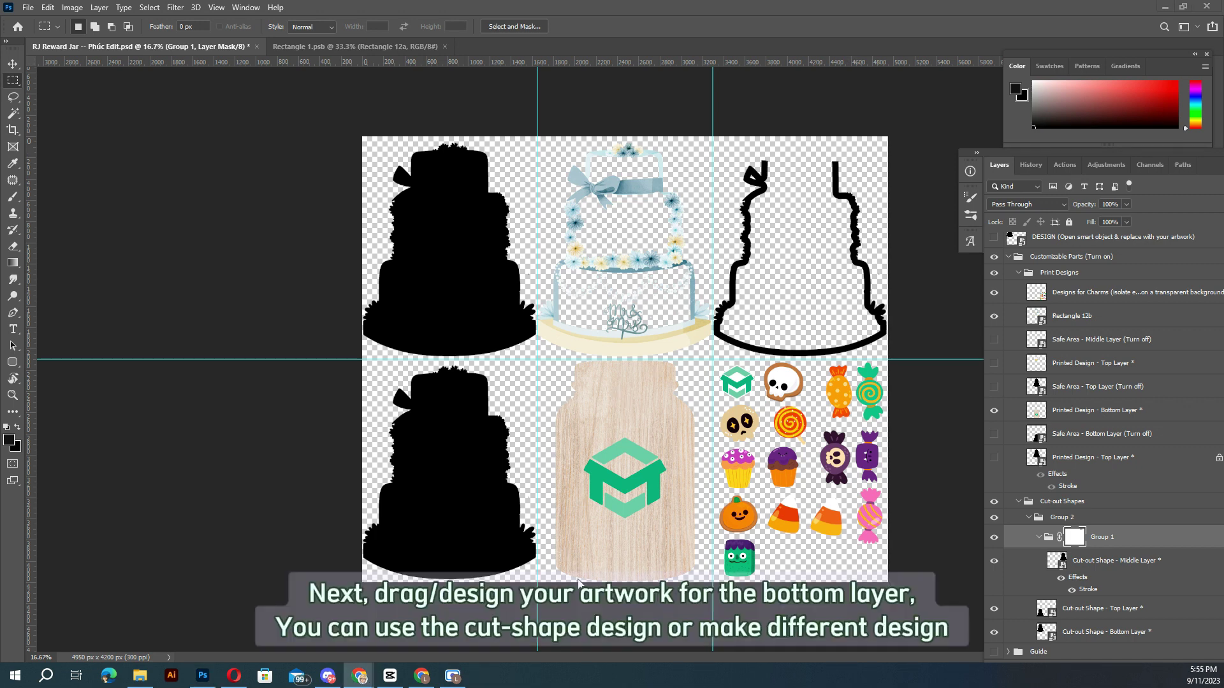
# Drop the blue floral cake artwork into the lower-middle cell above Printed Design - Bottom Layer.
pyautogui.click(669, 521)
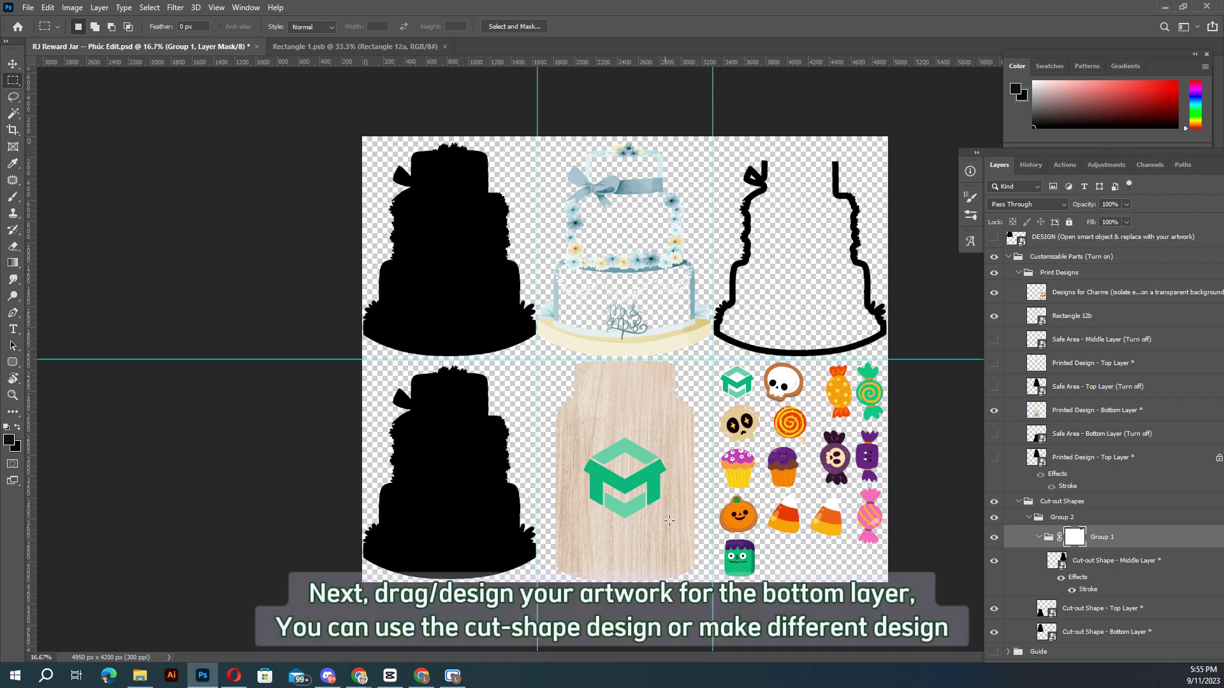
pyautogui.click(1085, 412)
pyautogui.hotkey('alt', 'Tab')
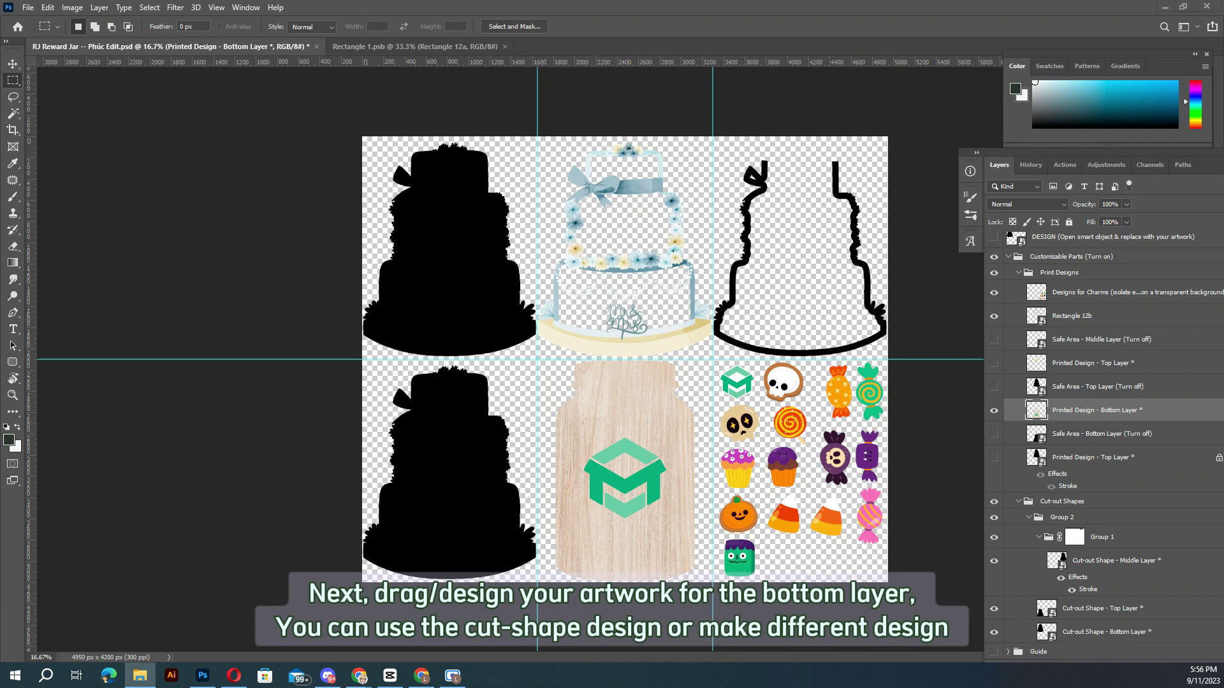
pyautogui.moveTo(845, 542); pyautogui.dragTo(617, 458)
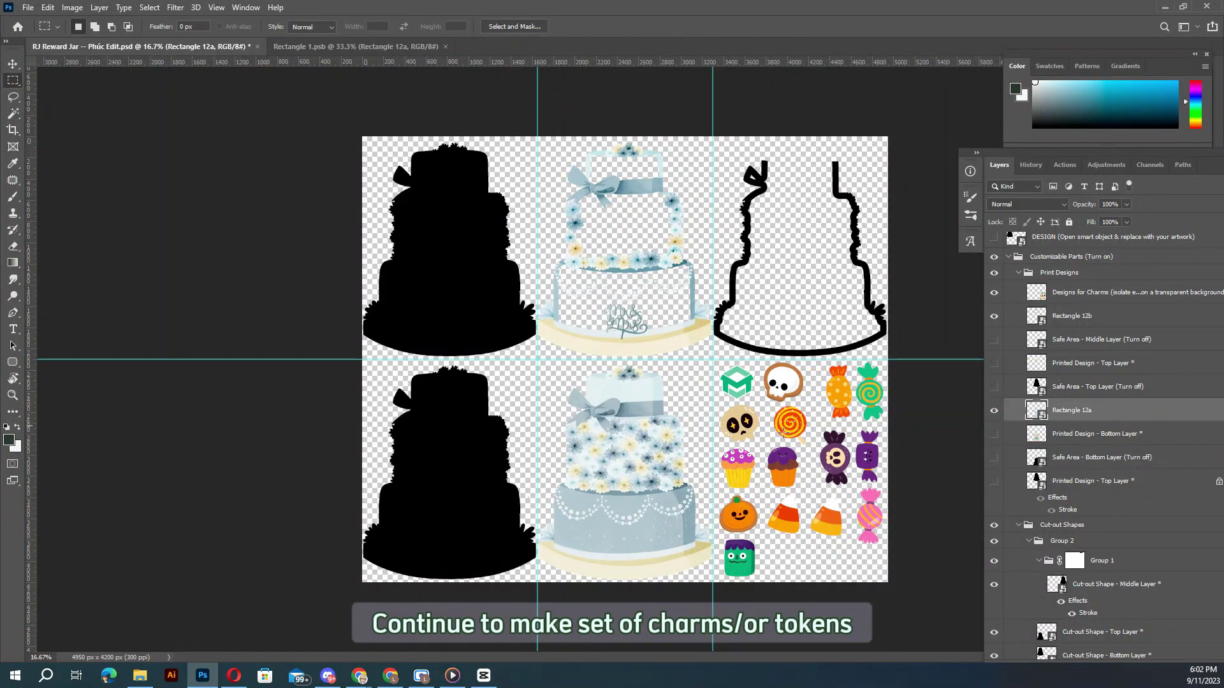
# Place the charm clipart sheet at about 24% in the lower-right cell and hide Designs for Charms.
pyautogui.click(1086, 301)
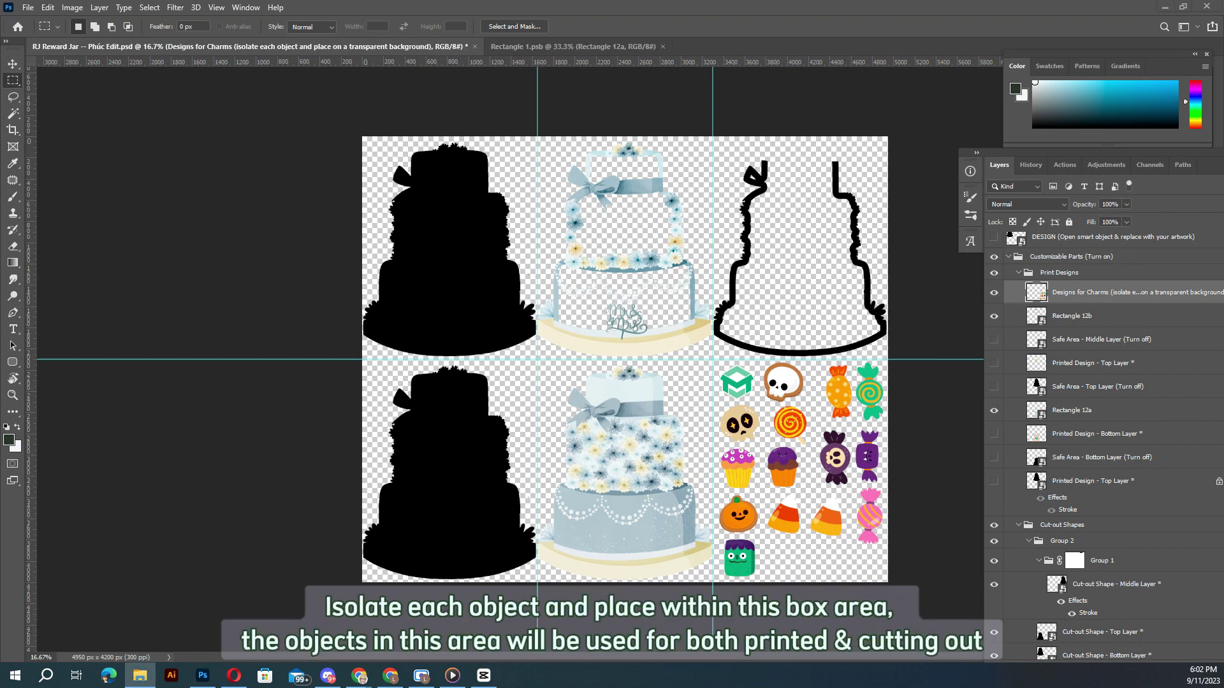
pyautogui.click(798, 443)
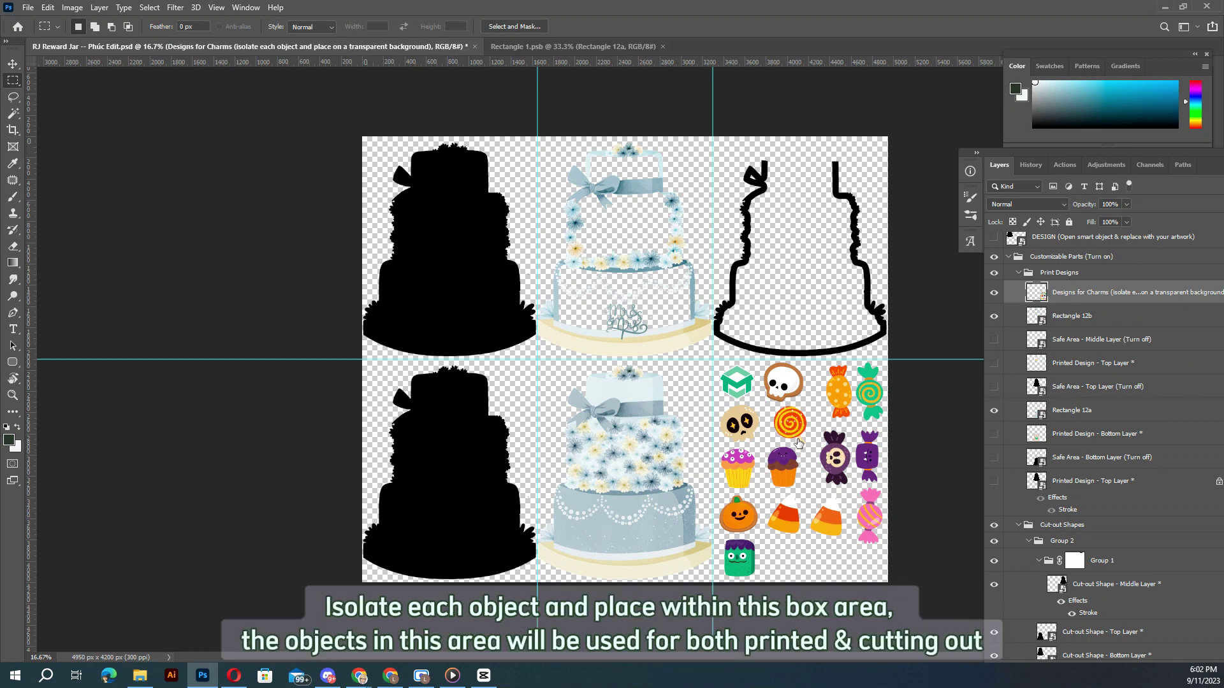
pyautogui.moveTo(798, 443); pyautogui.dragTo(798, 443)
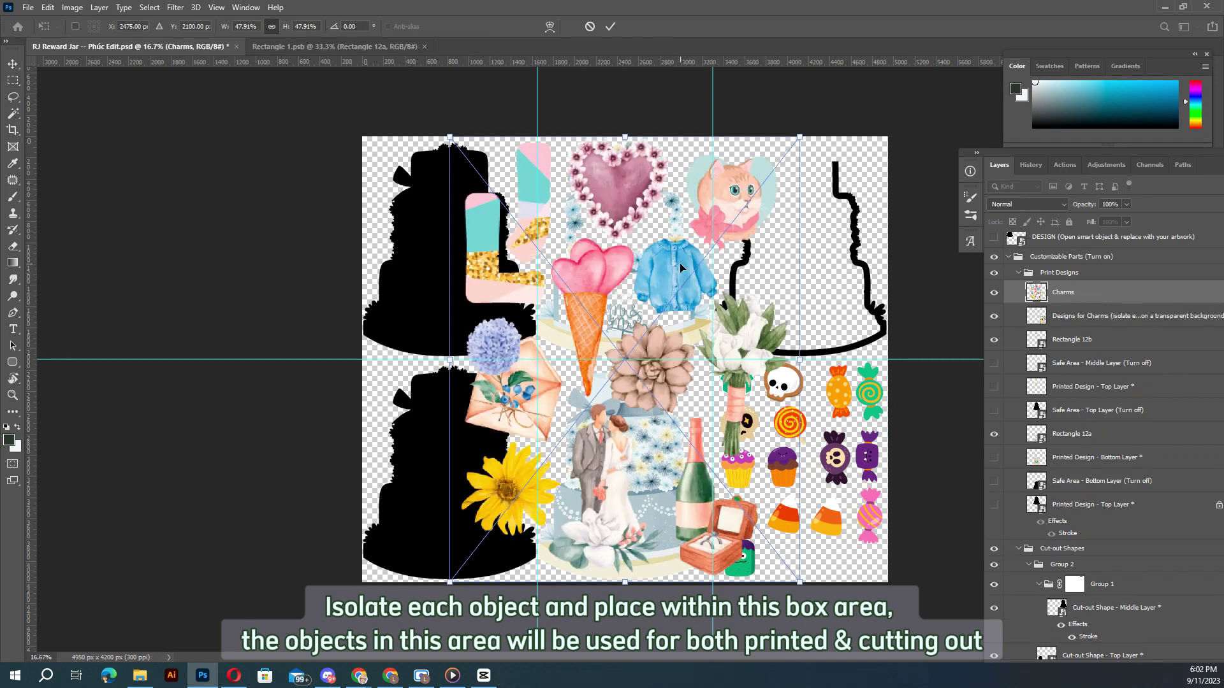
pyautogui.moveTo(449, 139); pyautogui.dragTo(625, 362)
pyautogui.moveTo(740, 467); pyautogui.dragTo(828, 467)
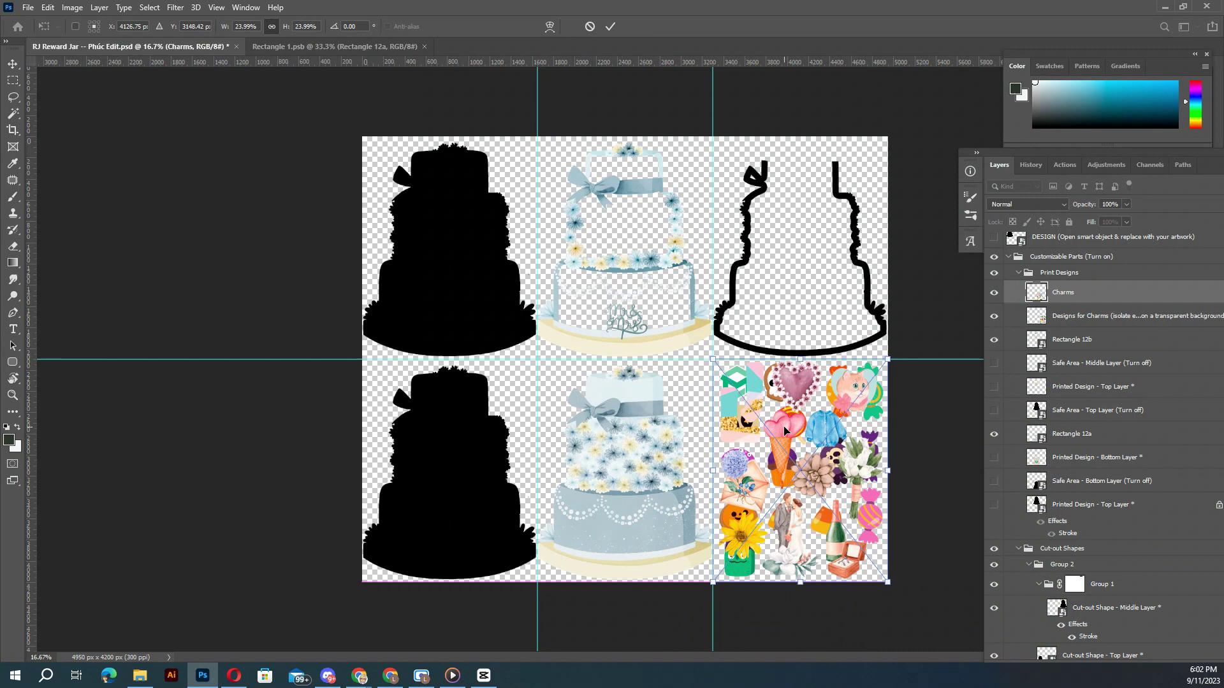
pyautogui.press('Return')
pyautogui.click(994, 316)
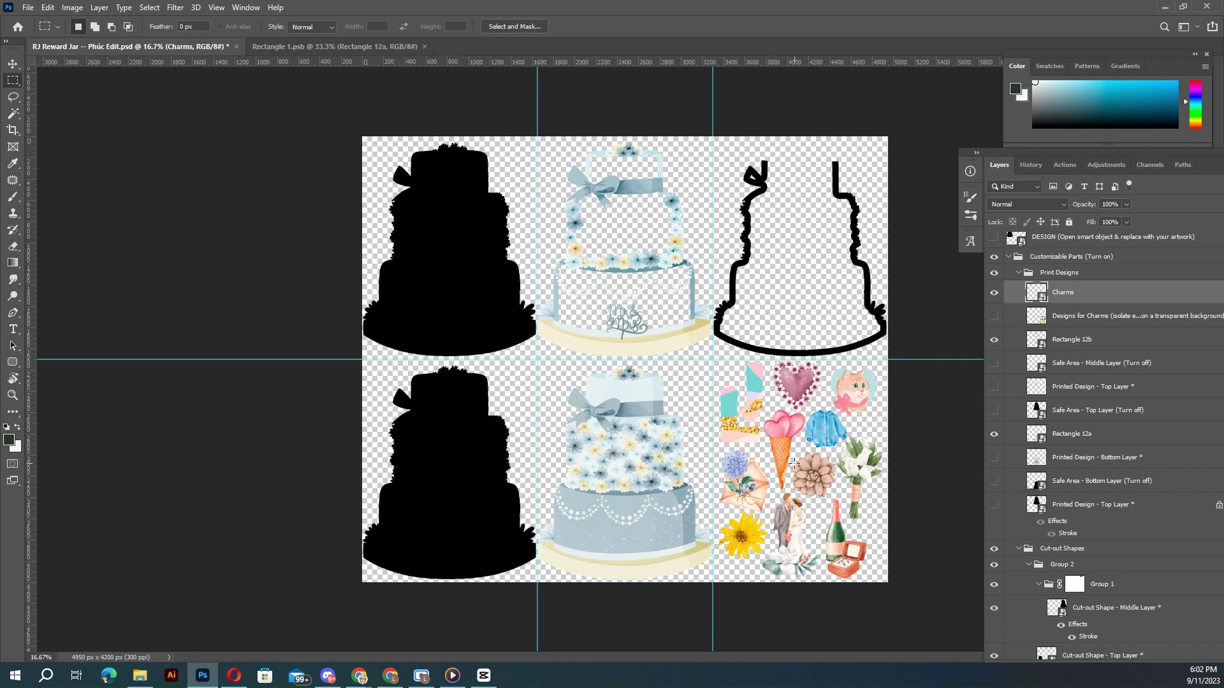
pyautogui.click(27, 7)
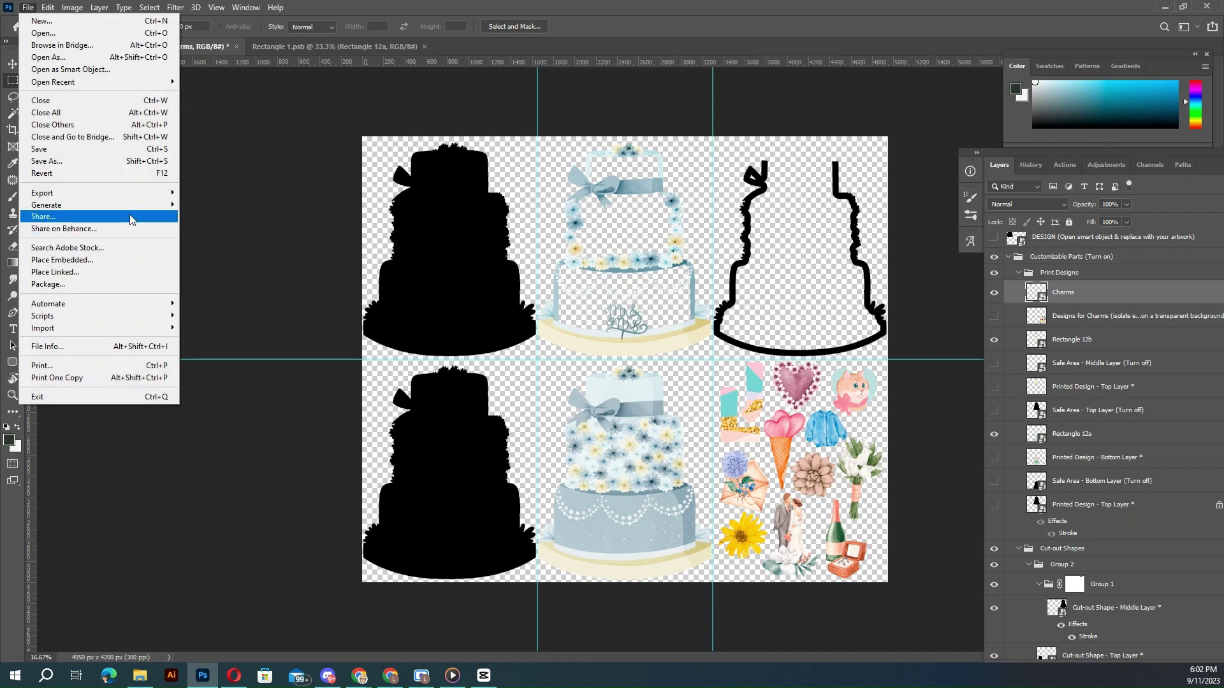
pyautogui.moveTo(134, 209)
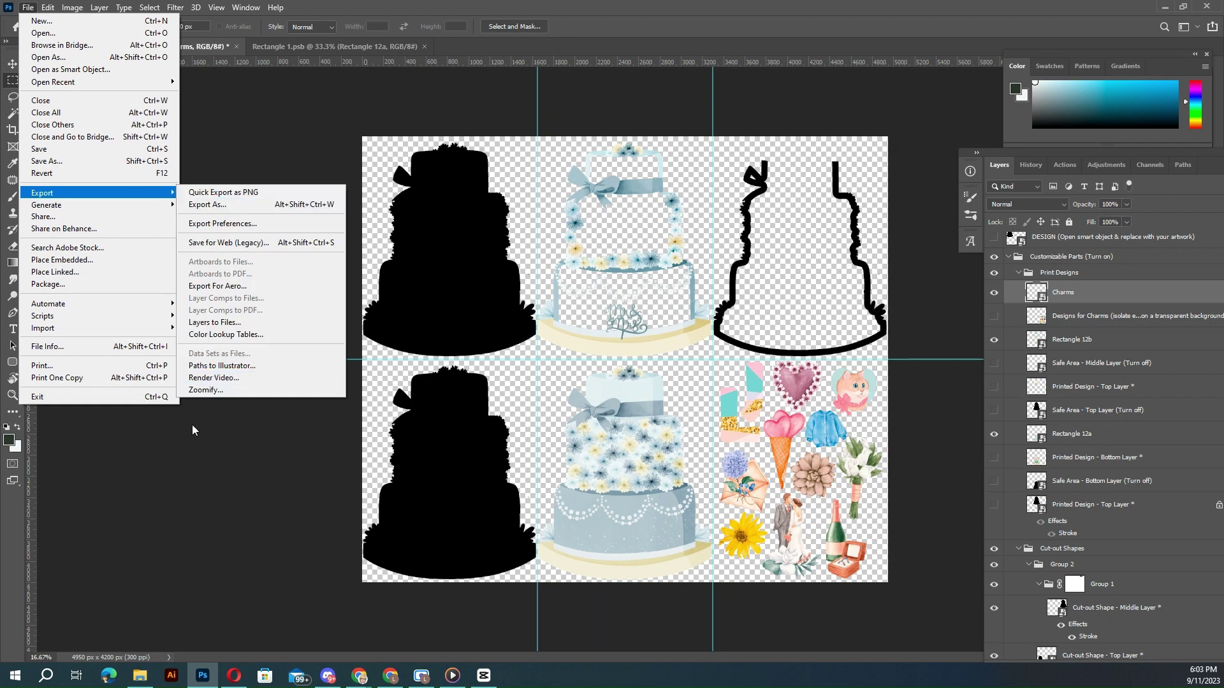
pyautogui.click(238, 191)
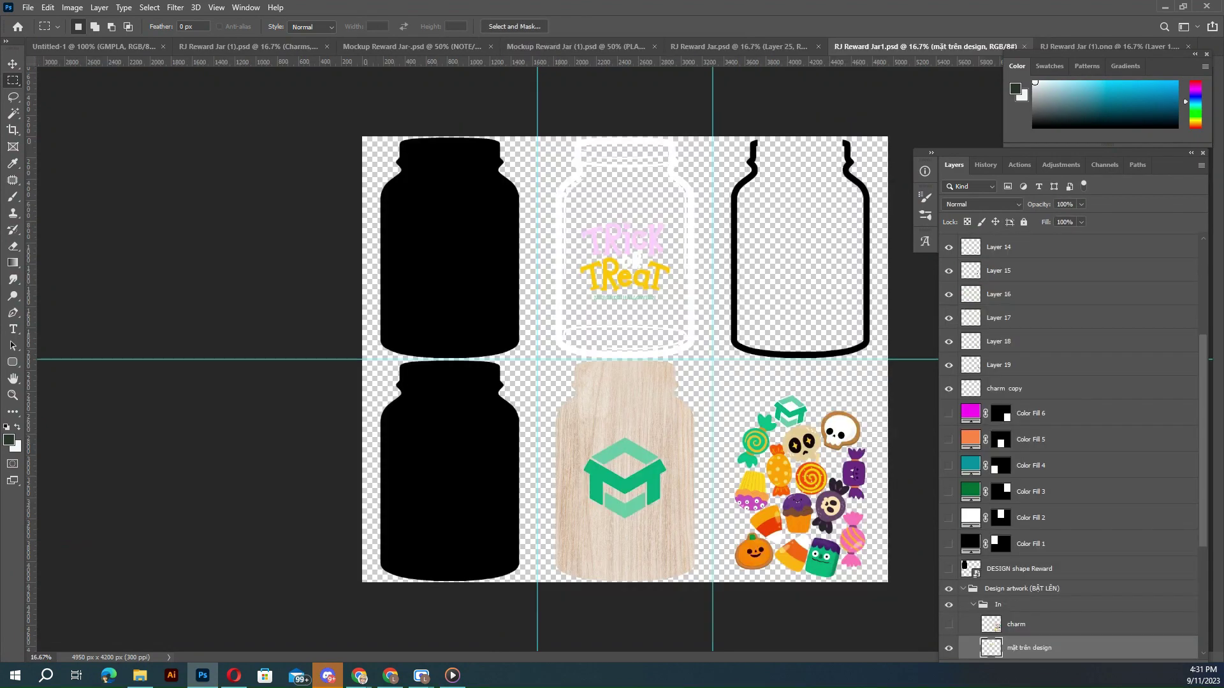
# Select the Layer 29 and Layer 28 charms in RJ Reward Jar.psd.
pyautogui.press('super+e')
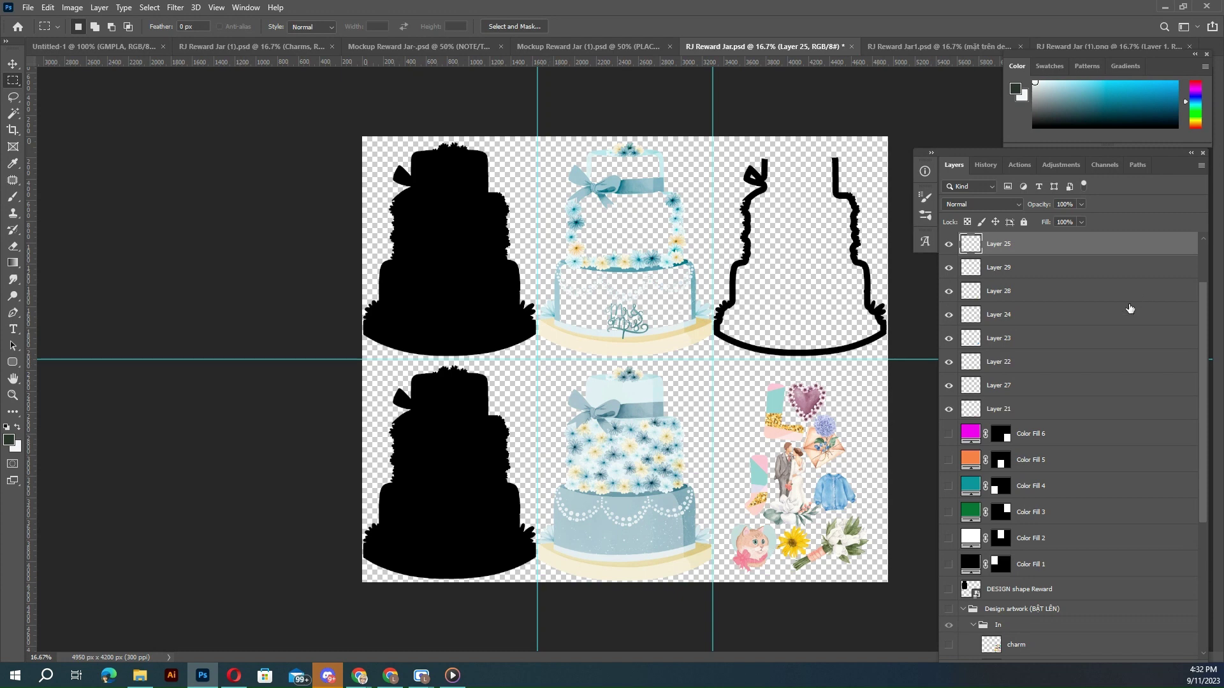
pyautogui.scroll(3, 1109, 315)
pyautogui.click(1011, 344)
pyautogui.click(995, 361)
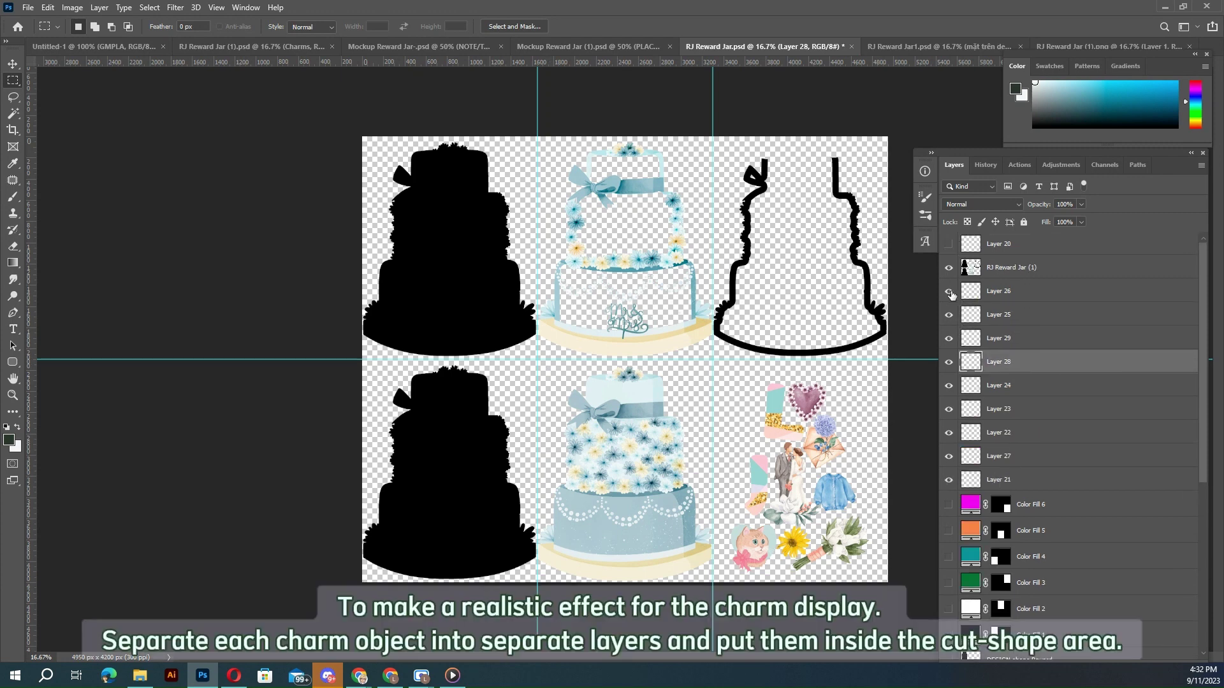
# Toggle the couple, striped, sweater and bouquet charm layers off and back on to check each.
pyautogui.click(949, 291)
pyautogui.click(950, 314)
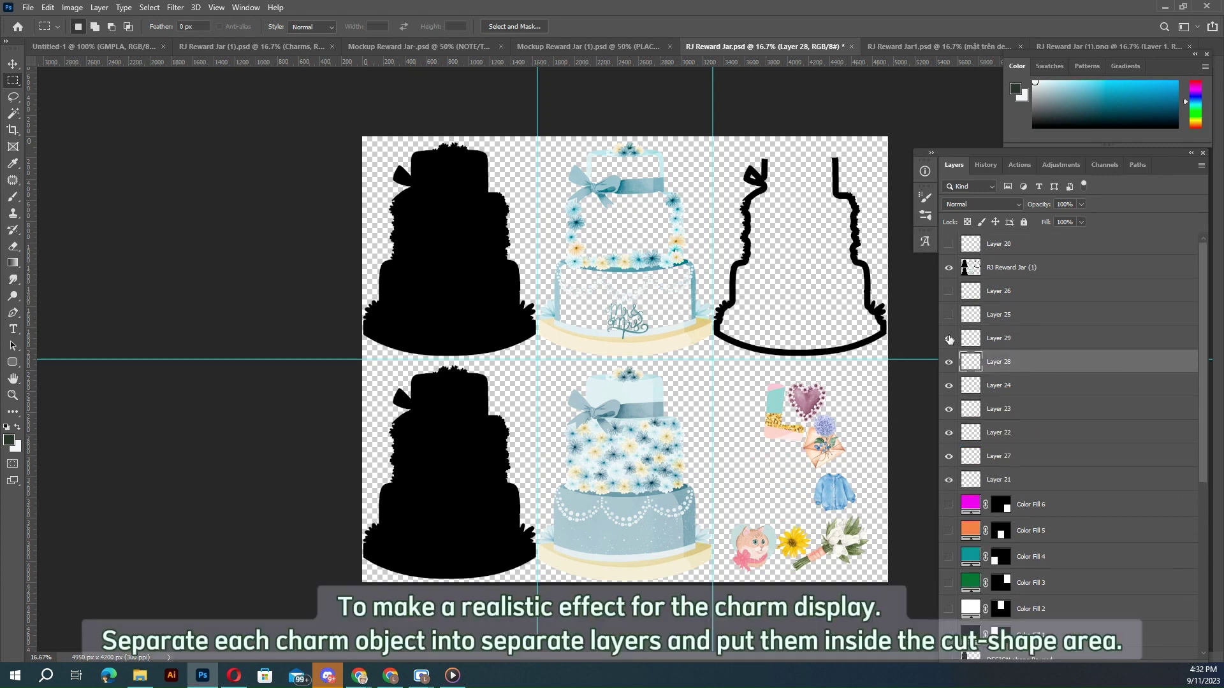
pyautogui.click(949, 314)
pyautogui.click(949, 291)
pyautogui.click(949, 409)
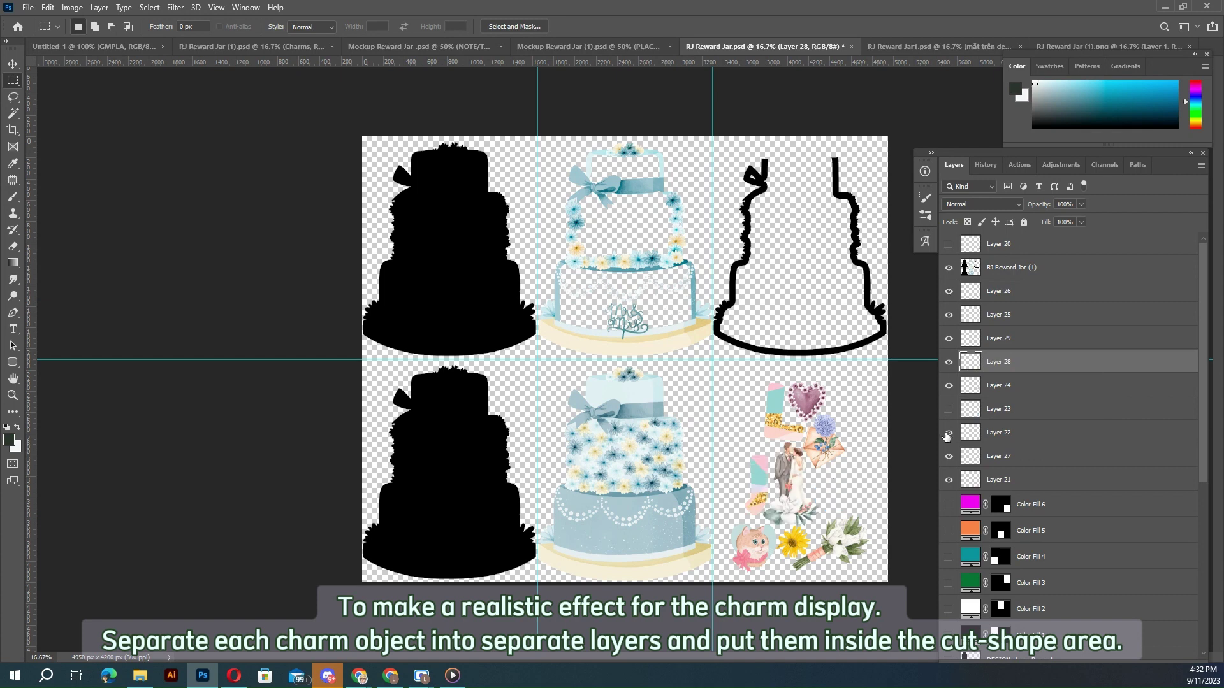
pyautogui.click(948, 433)
pyautogui.click(948, 433)
pyautogui.click(949, 409)
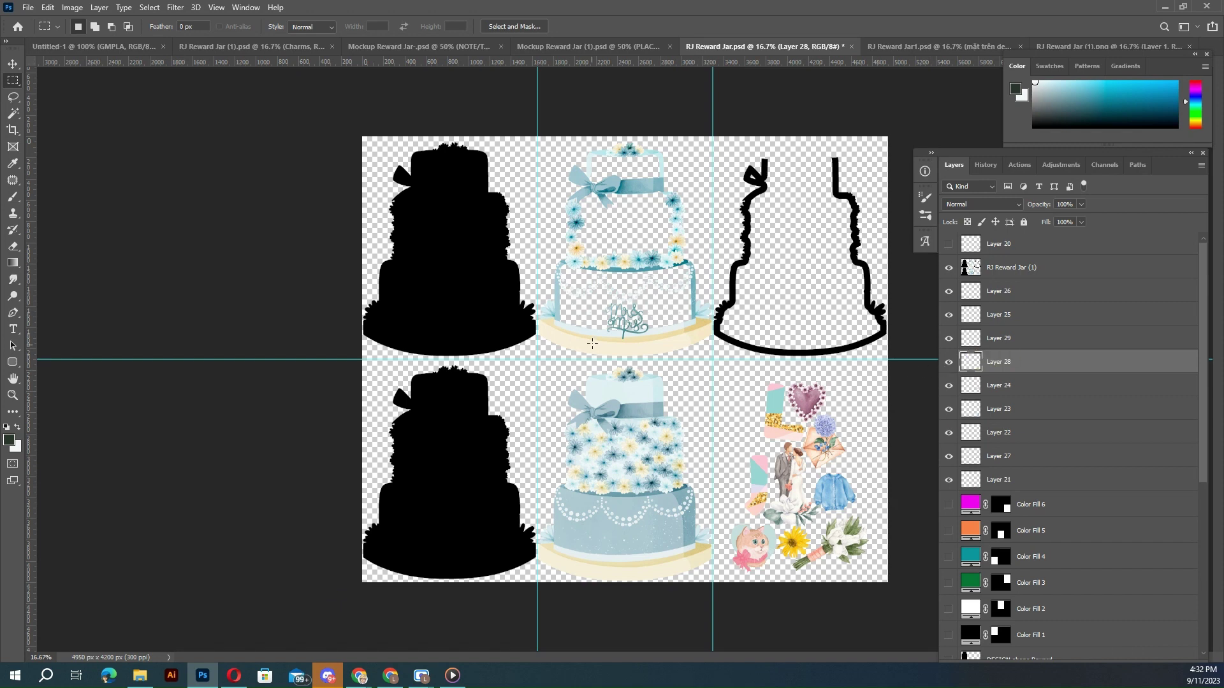
# Switch to Mockup Reward Jar-.psd to view the finished floral cake design on its wooden stand.
pyautogui.click(415, 46)
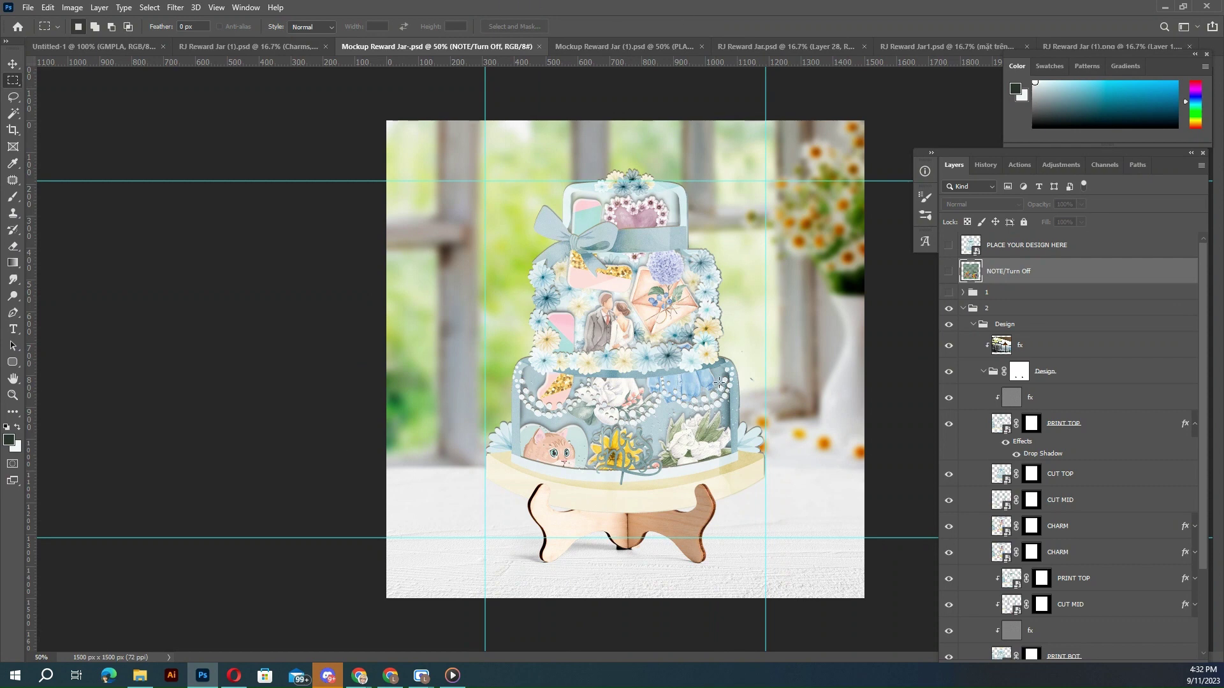
pyautogui.click(28, 8)
pyautogui.moveTo(128, 192)
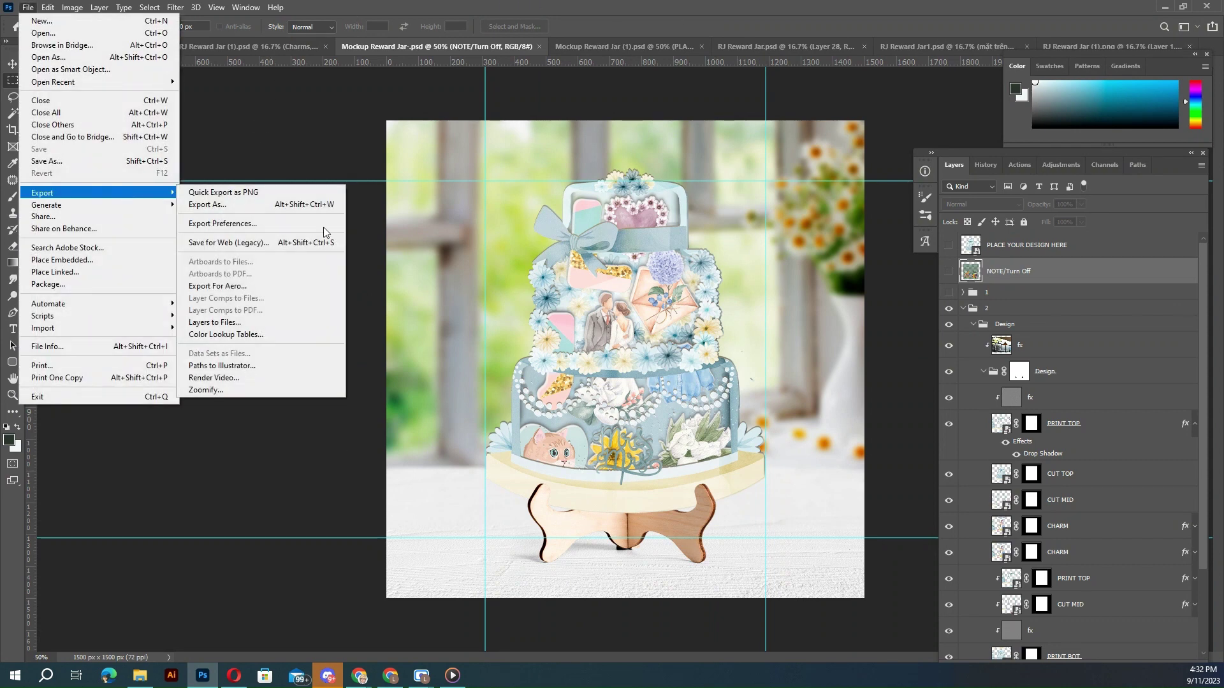
pyautogui.press('Escape')
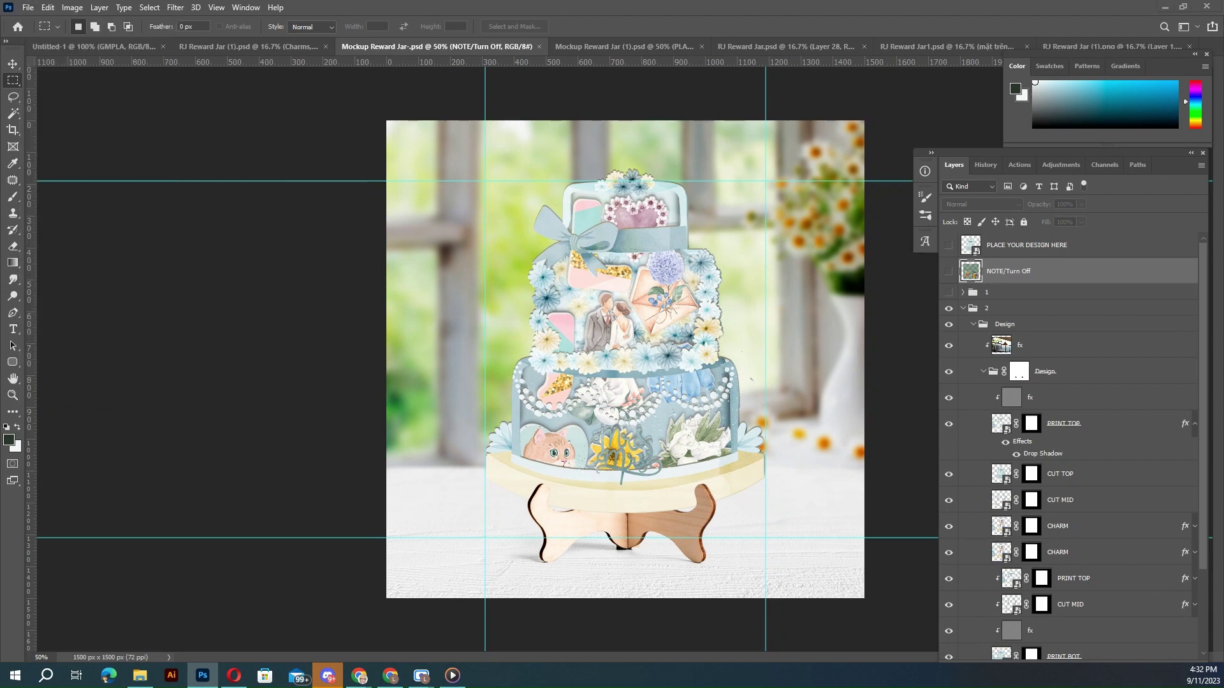